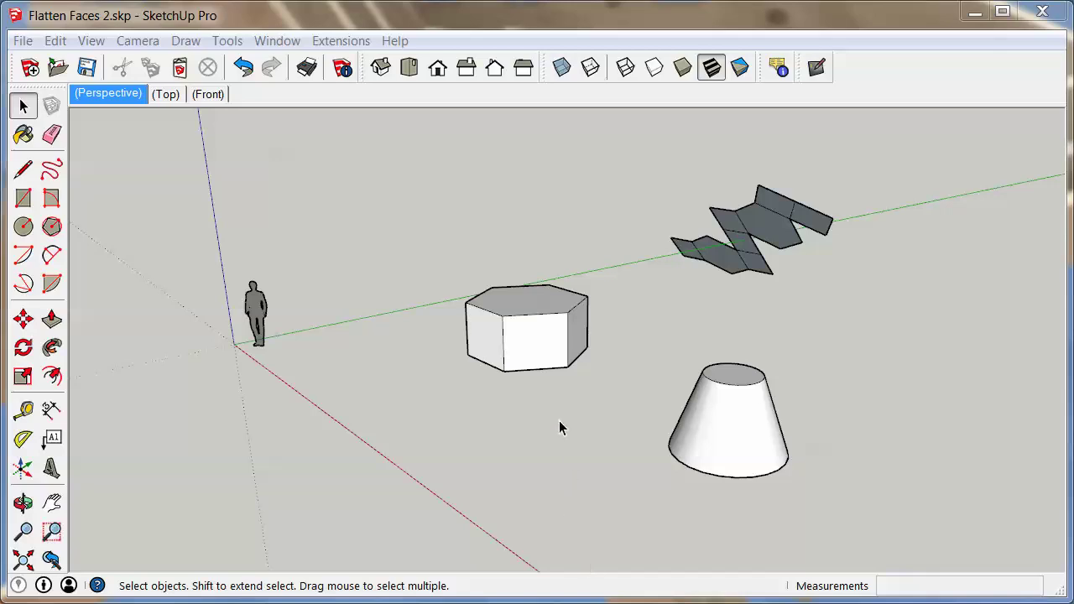
Fold down the hexagonal prism's side face nearest the standing figure with Flatten Faces and select the flattened group.
middle_drag(515, 351, 524, 329)
scroll(483, 343, up, 3)
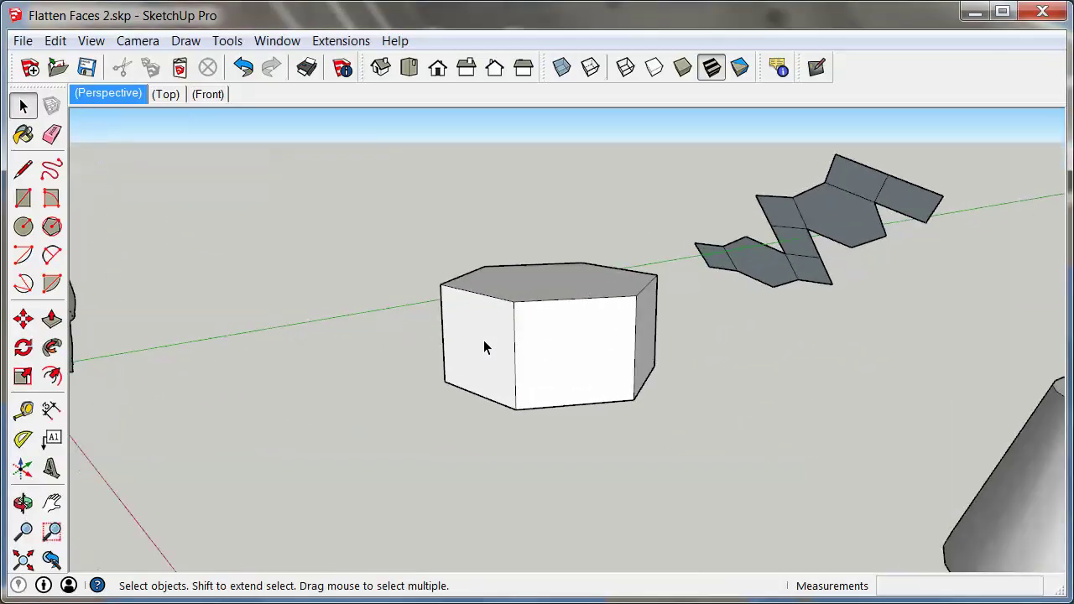
click(486, 329)
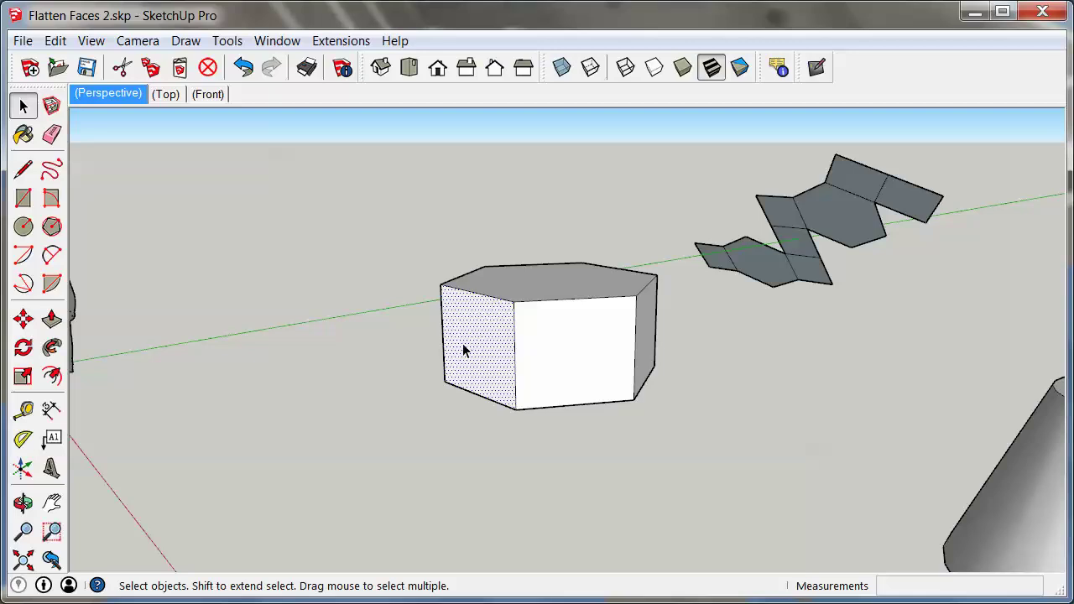
middle_drag(635, 378, 709, 398)
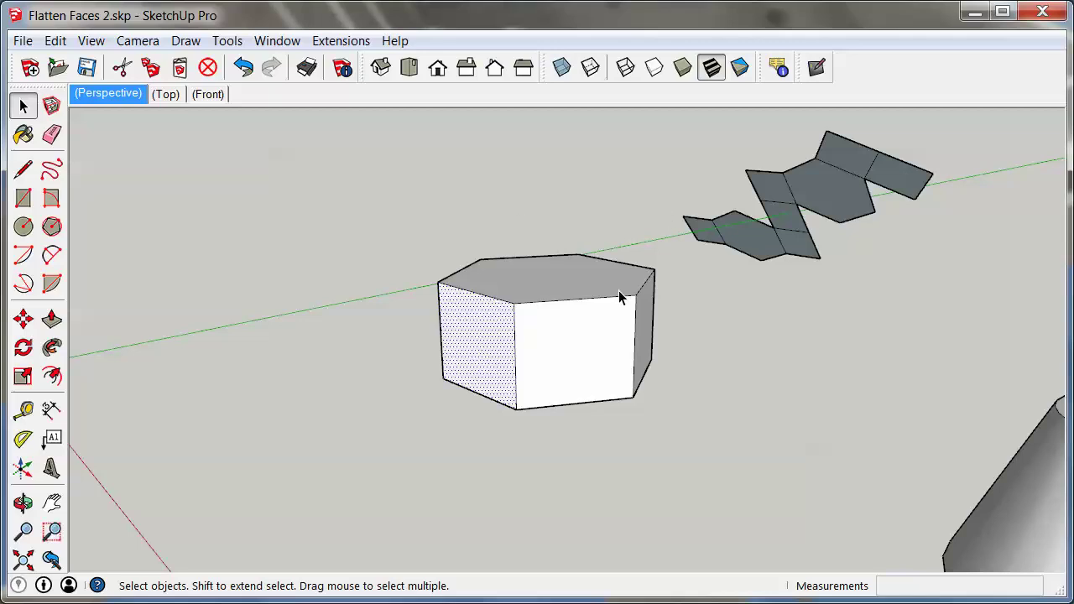
right_click(464, 317)
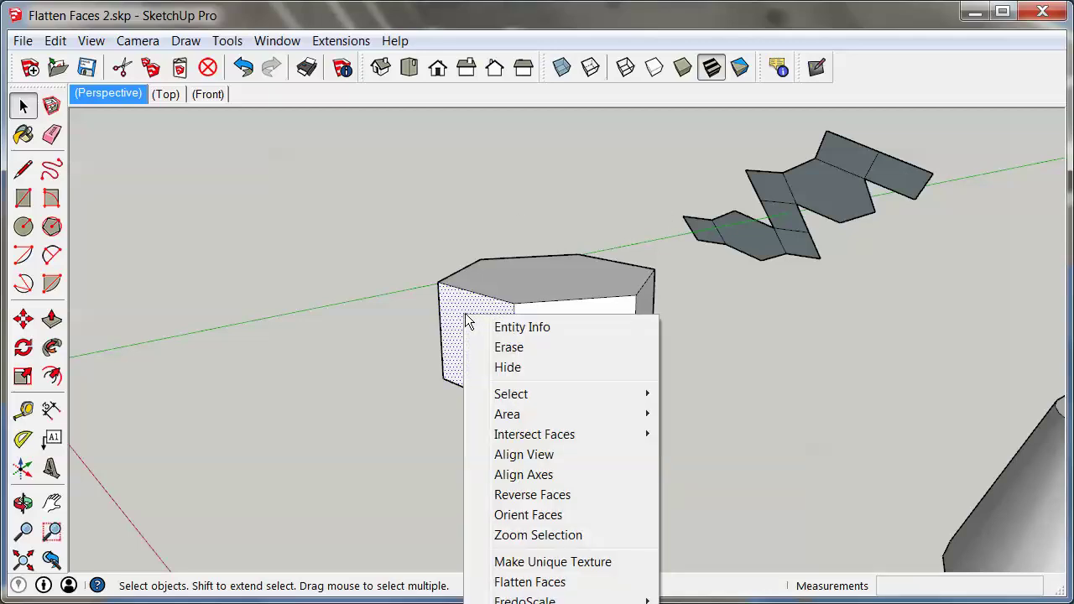
click(577, 581)
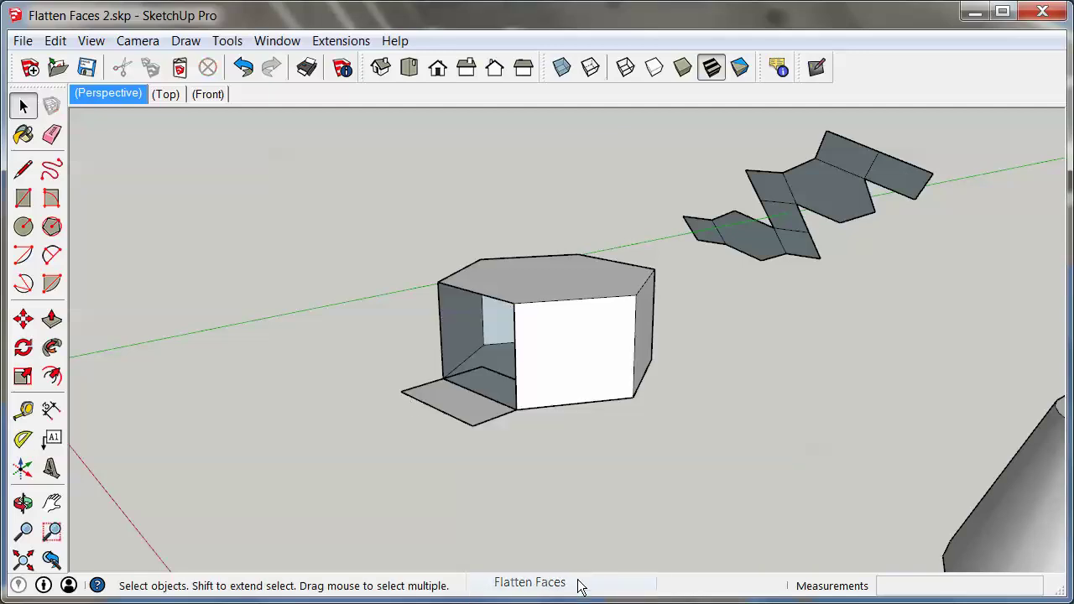
middle_drag(391, 353, 438, 391)
click(443, 396)
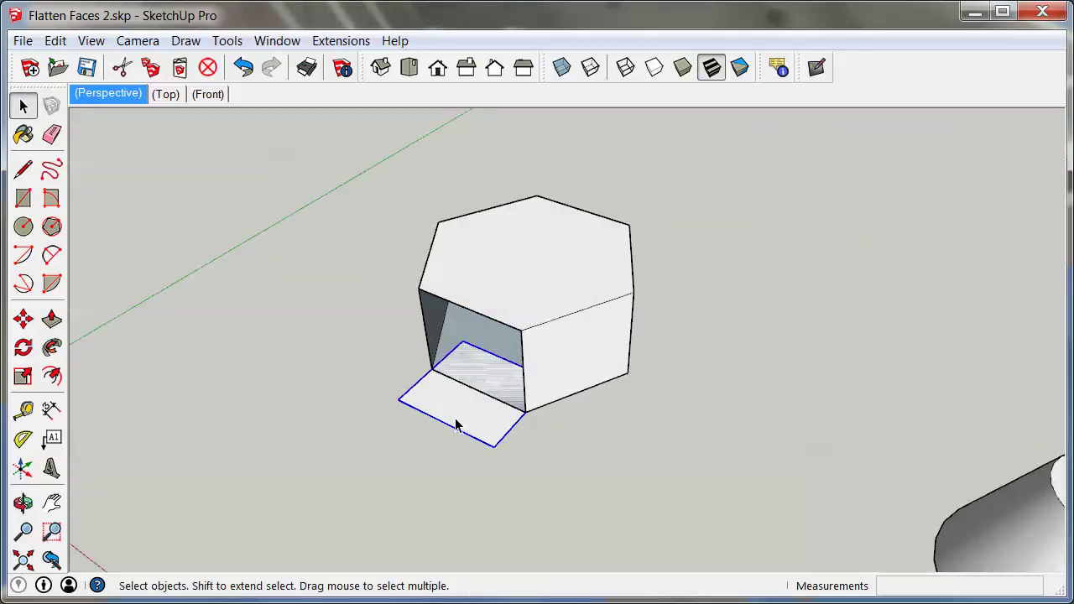
middle_drag(525, 456, 465, 383)
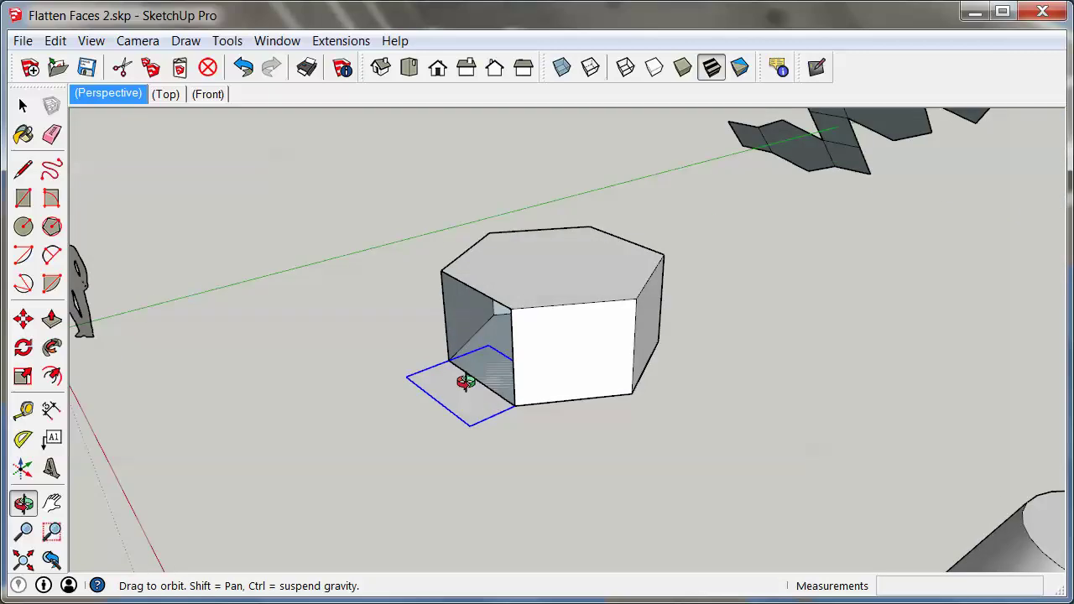
Flatten the prism's front side face, next to the open side, onto the ground with Flatten Faces.
click(555, 353)
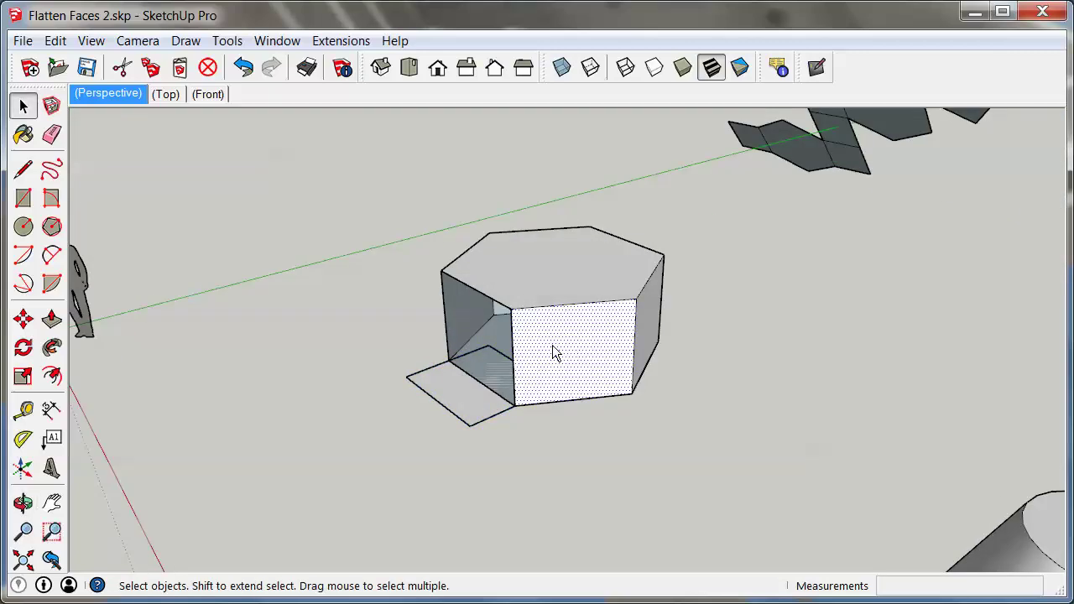
right_click(553, 353)
click(642, 599)
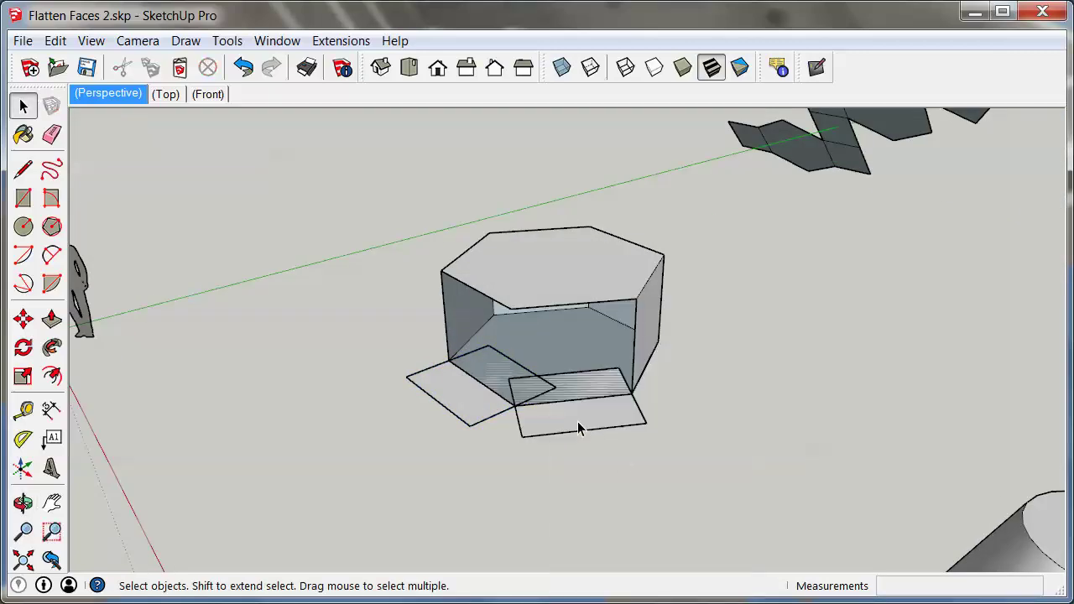
Move the flattened front-face group away from the prism and deselect it.
click(574, 426)
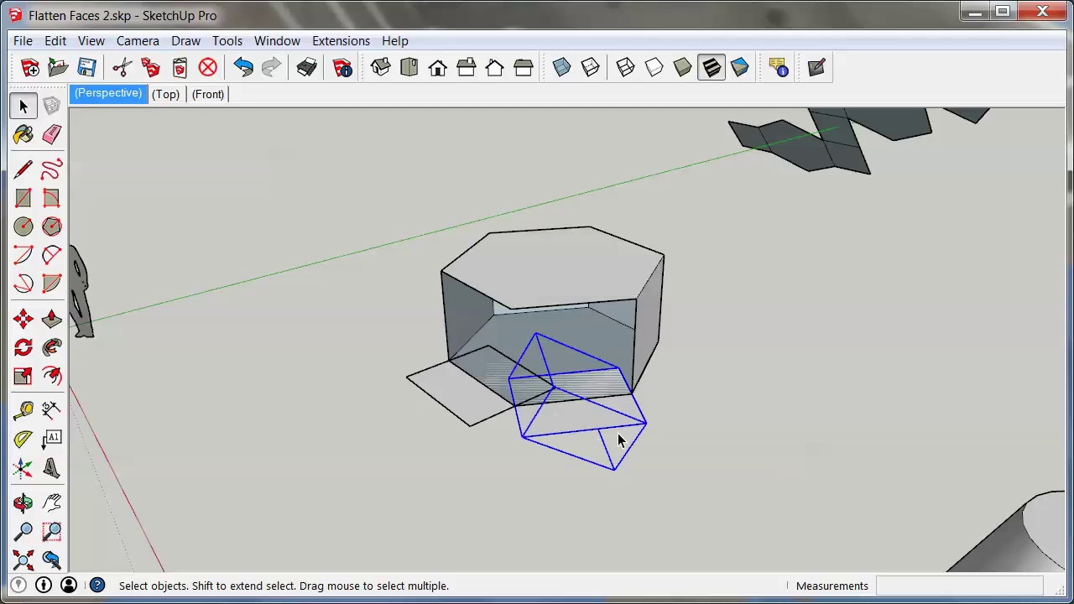
key(m)
click(568, 456)
click(704, 498)
middle_drag(507, 429, 493, 469)
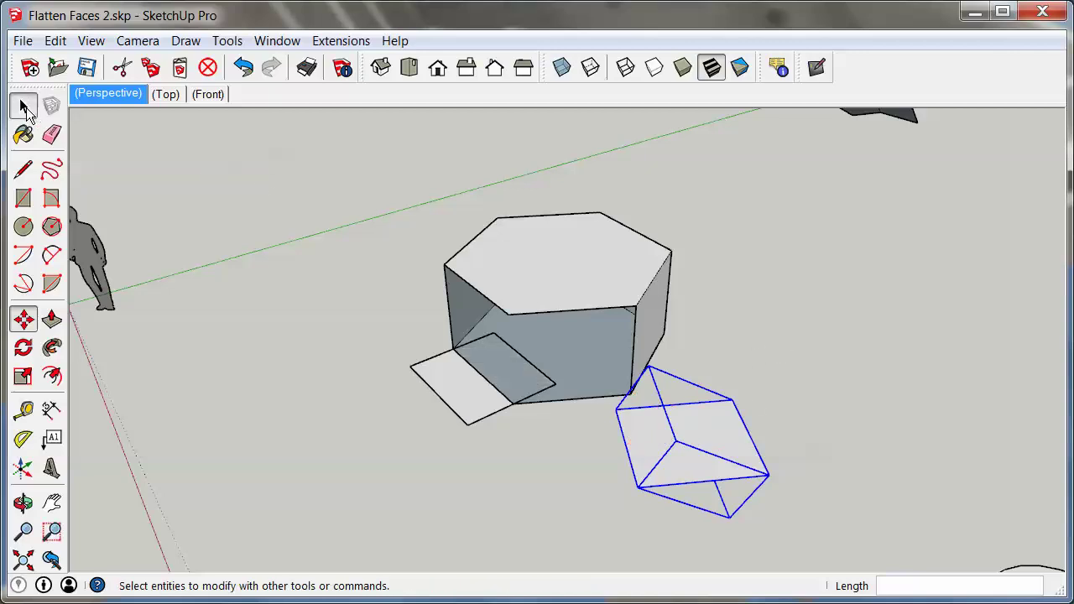
click(23, 105)
click(791, 377)
Select all connected faces of the tilted, unfolded net along the green axis and lay them flat with Flatten Faces.
middle_drag(643, 431, 672, 419)
scroll(672, 420, down, 4)
middle_drag(890, 224, 498, 266)
scroll(820, 432, down, 5)
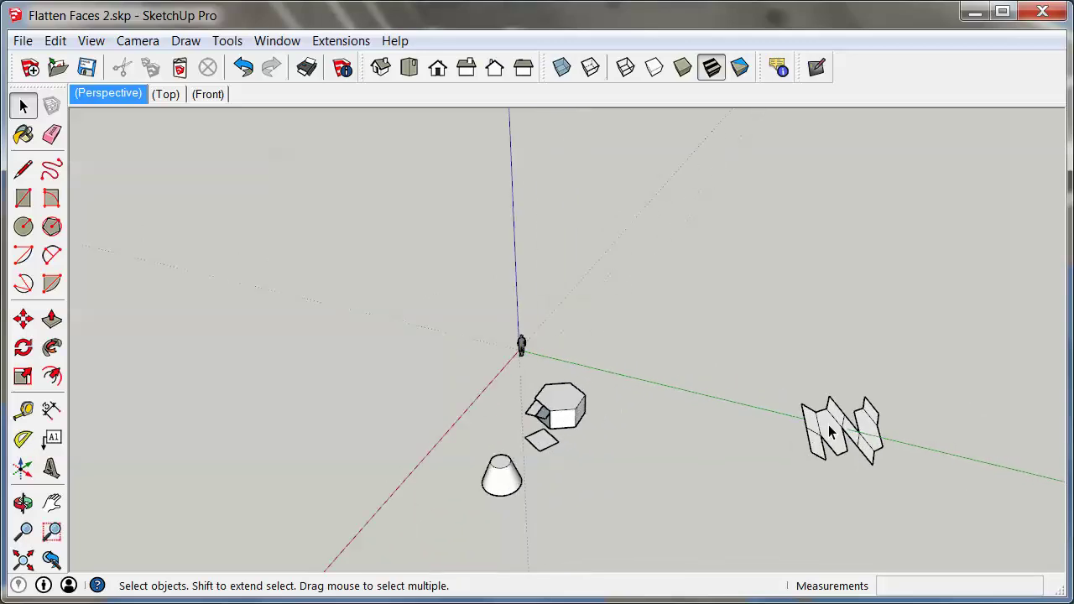
scroll(821, 432, up, 5)
middle_drag(789, 421, 661, 390)
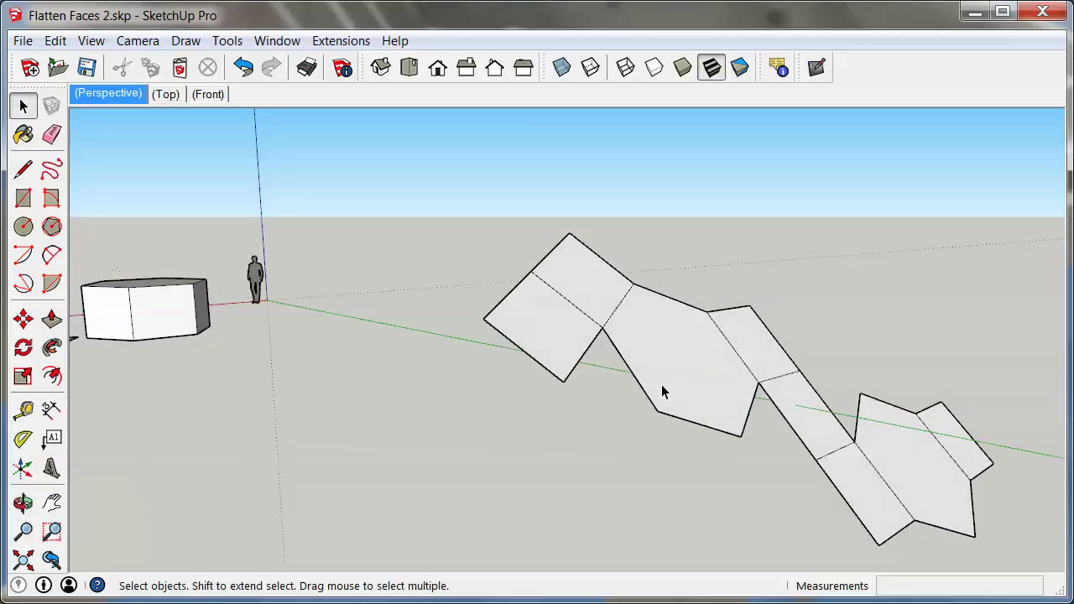
triple_click(704, 373)
click(743, 276)
click(679, 347)
right_click(679, 347)
click(750, 454)
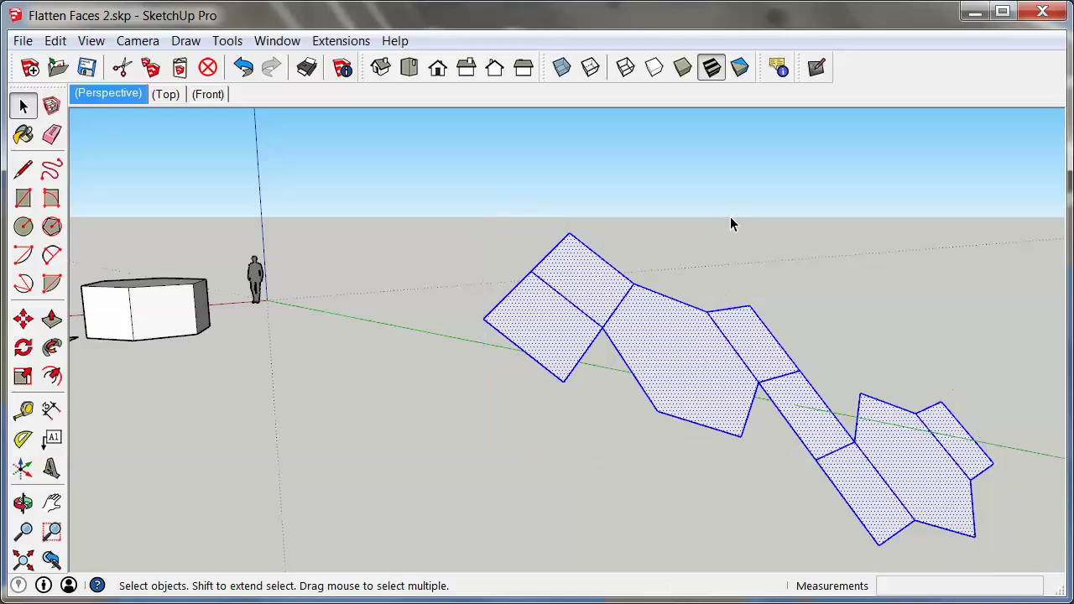
middle_drag(862, 482, 918, 432)
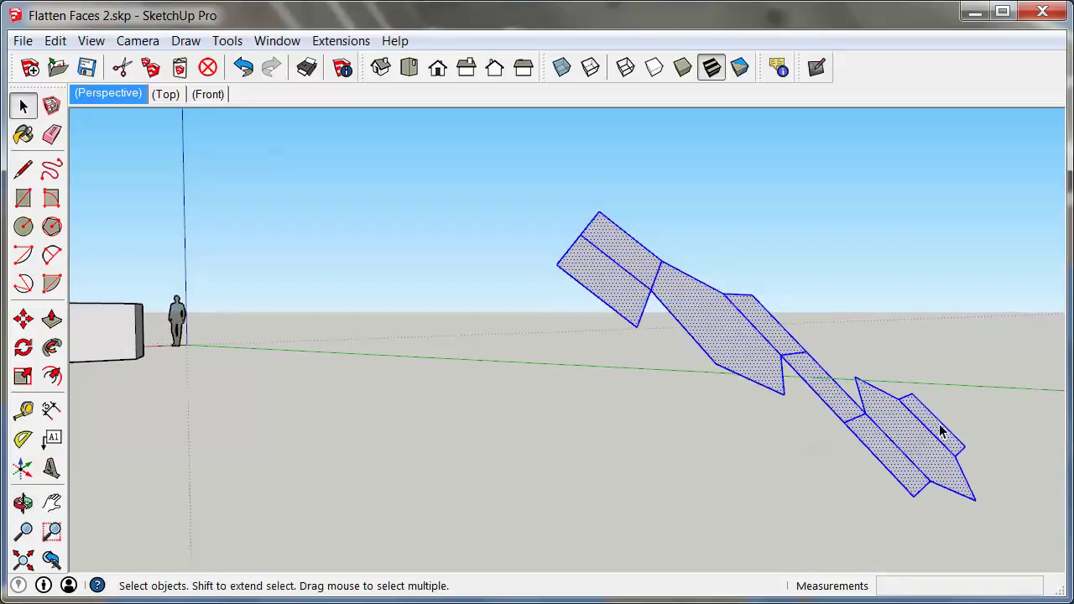
click(724, 235)
triple_click(722, 315)
right_click(716, 327)
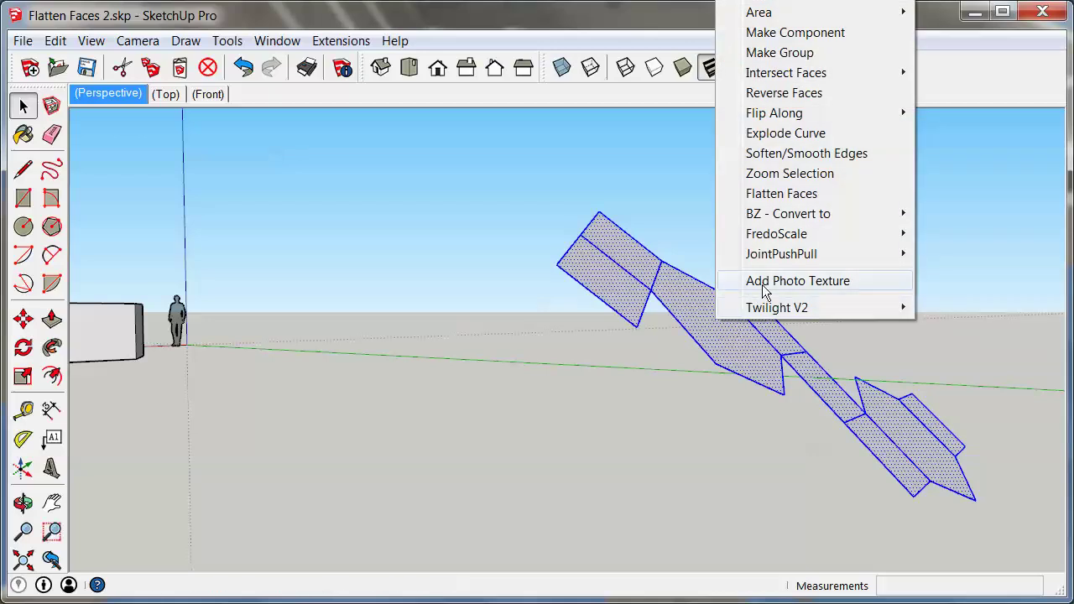
click(781, 193)
middle_drag(680, 309, 760, 445)
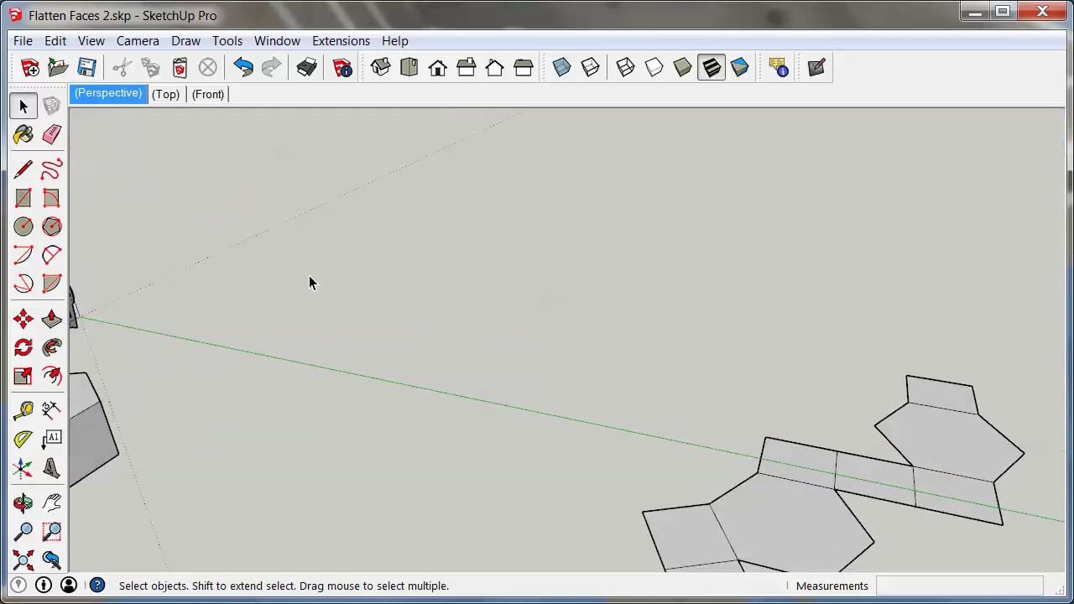
Undo the flattening of the tilted net and of the prism's two side faces, including the group move.
scroll(760, 525, down, 8)
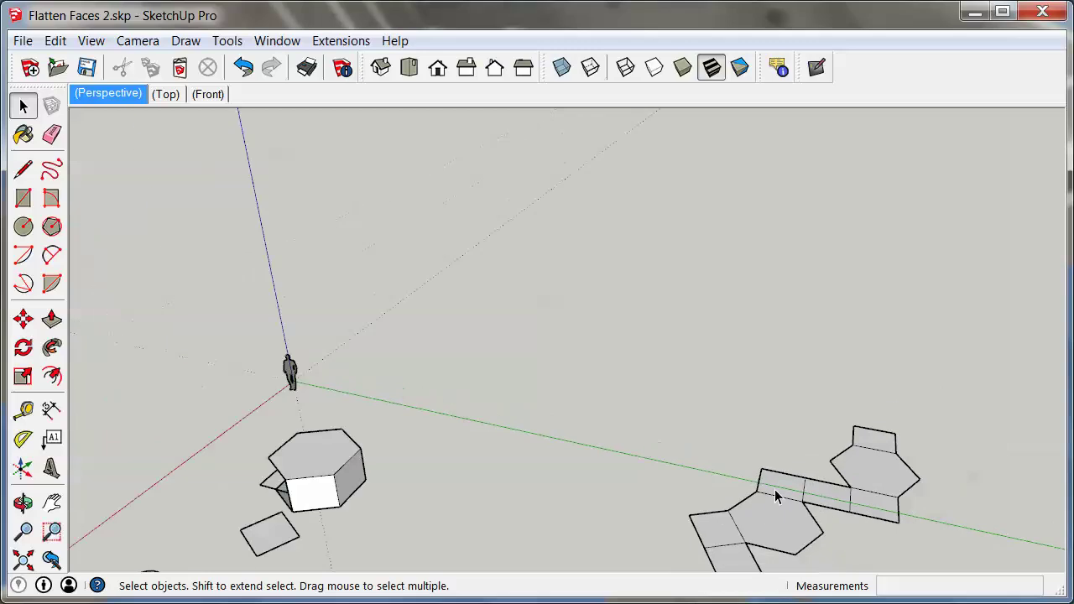
scroll(824, 507, up, 4)
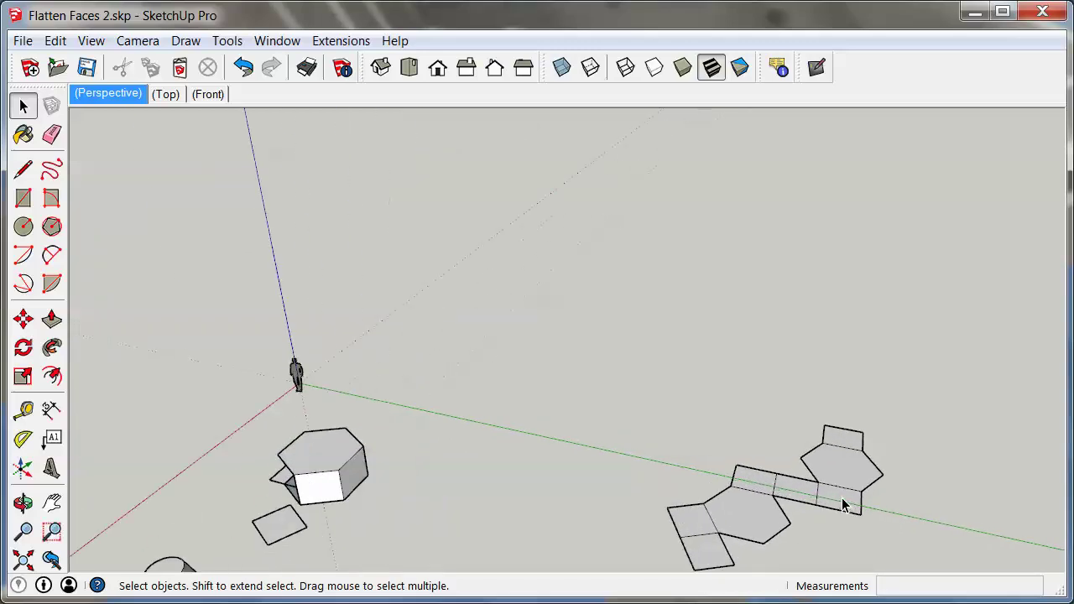
mouse_move(400, 495)
middle_down()
mouse_move(643, 428)
mouse_move(746, 341)
mouse_move(702, 382)
mouse_move(640, 511)
middle_up()
scroll(693, 388, down, 4)
scroll(562, 480, up, 4)
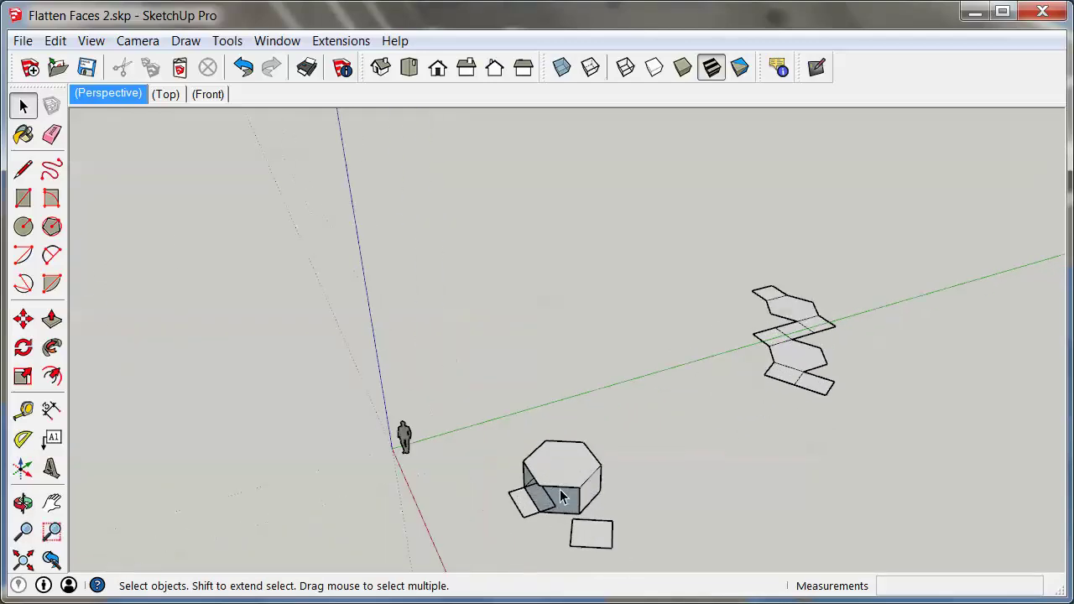
middle_drag(562, 480, 522, 328)
key(ctrl+z)
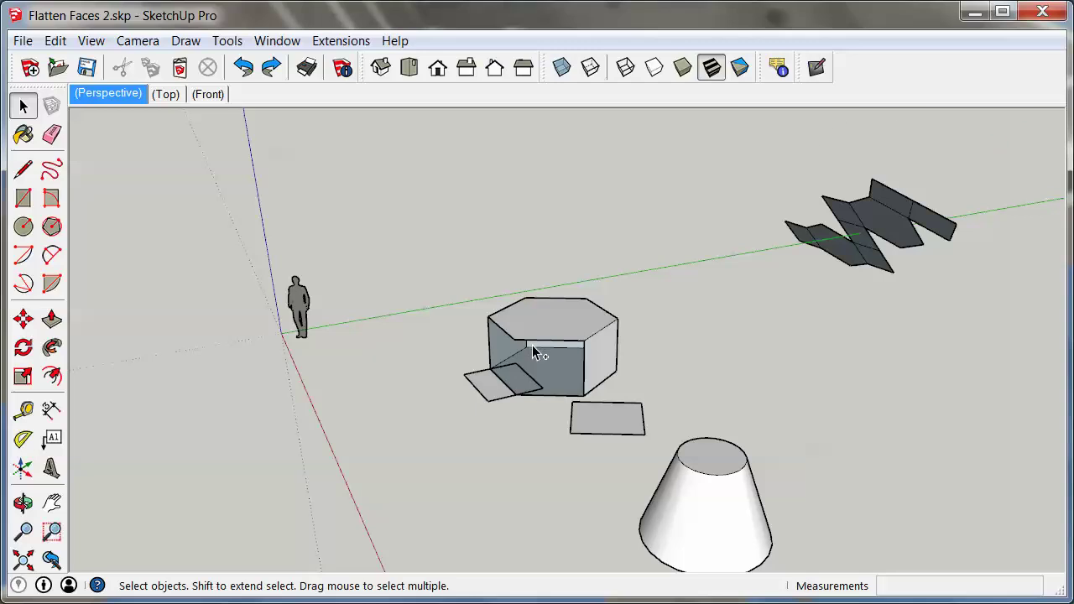
key(ctrl+z)
key(ctrl+z)
key(ctrl+z)
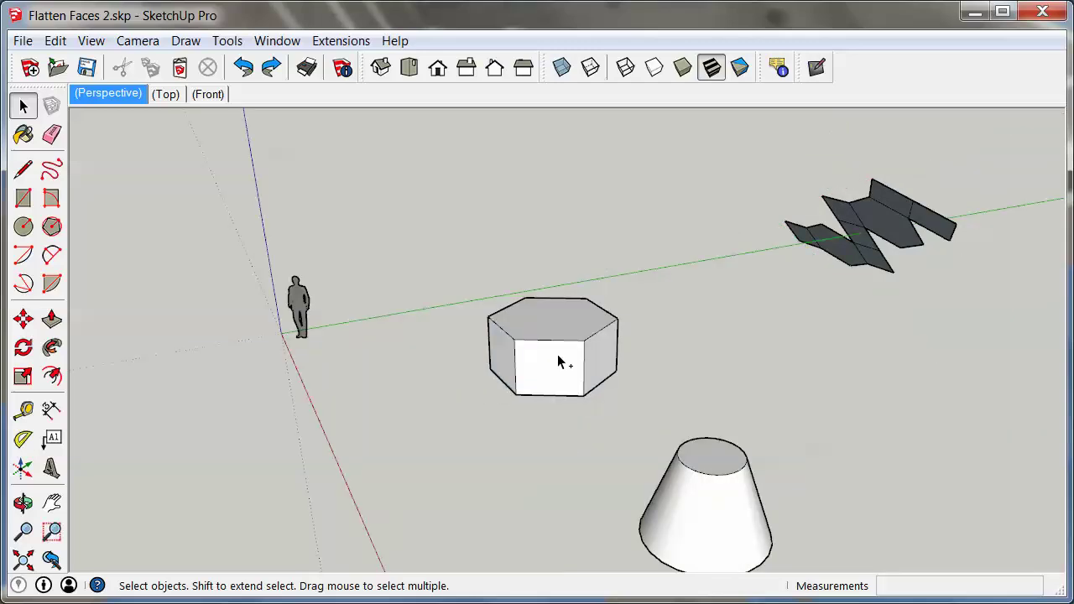
click(552, 358)
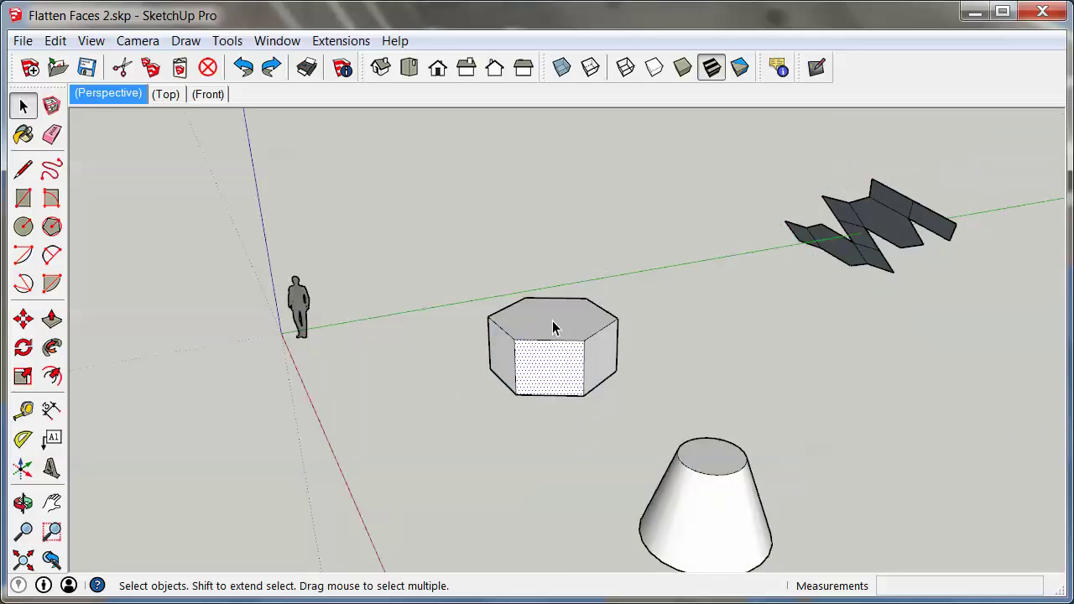
mouse_move(537, 330)
middle_down()
mouse_move(628, 362)
mouse_move(546, 329)
middle_up()
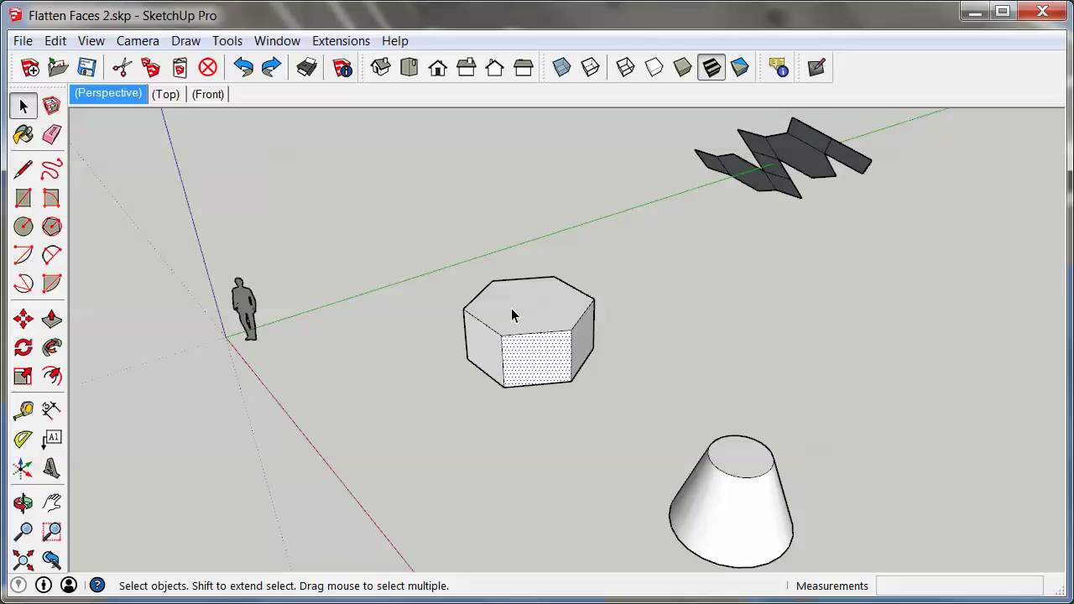
triple_click(513, 315)
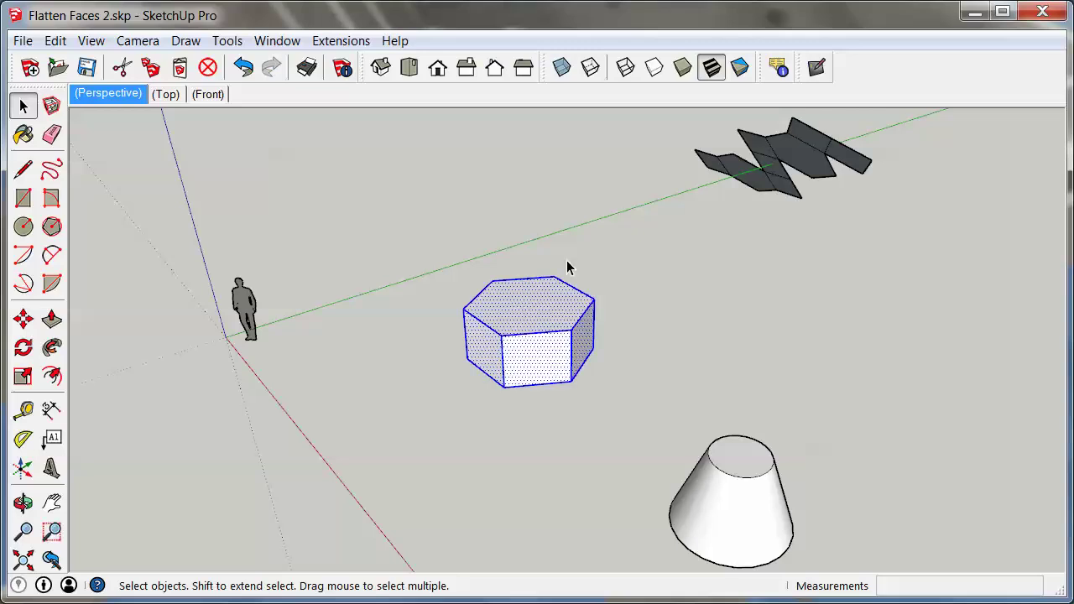
middle_drag(526, 415, 512, 363)
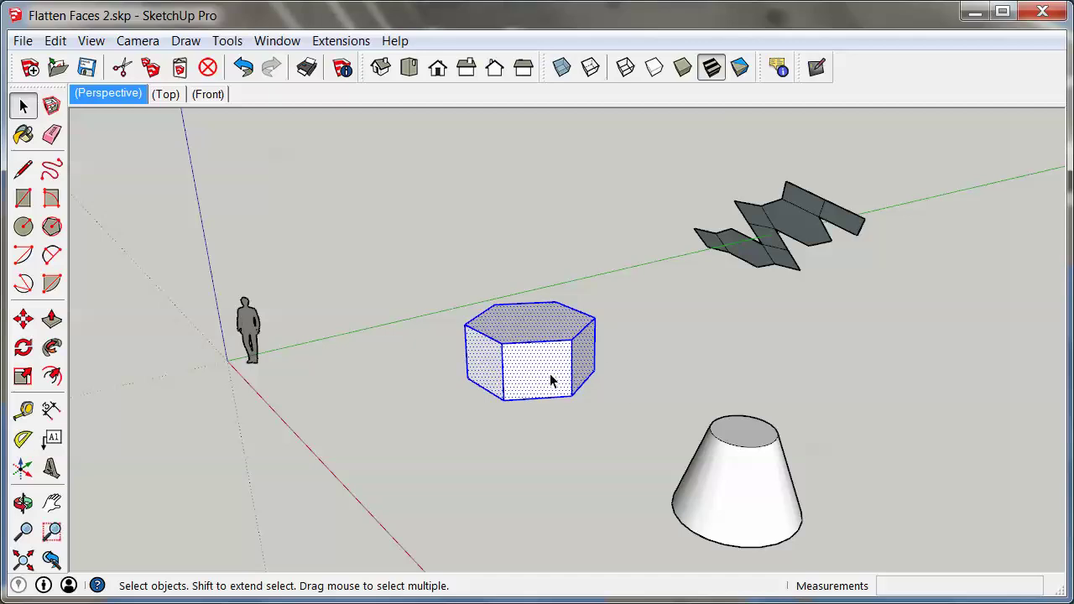
middle_drag(618, 405, 613, 391)
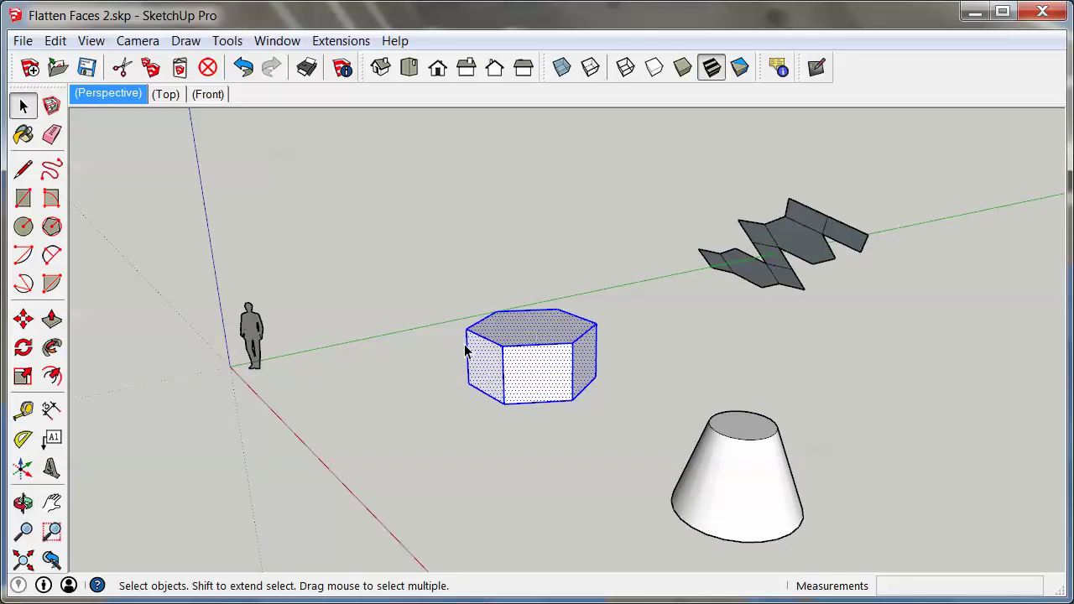
click(444, 293)
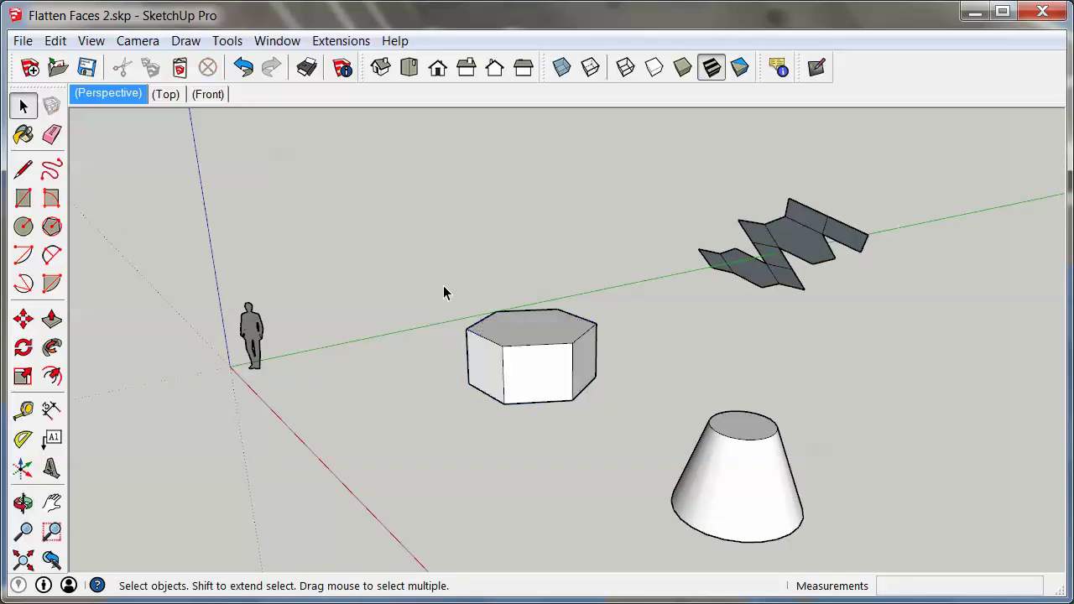
Unwrap and flatten the entire hexagonal prism with Flatten Faces, accepting the non-coplanar notice, and select the resulting net group.
click(506, 338)
middle_drag(442, 417, 502, 316)
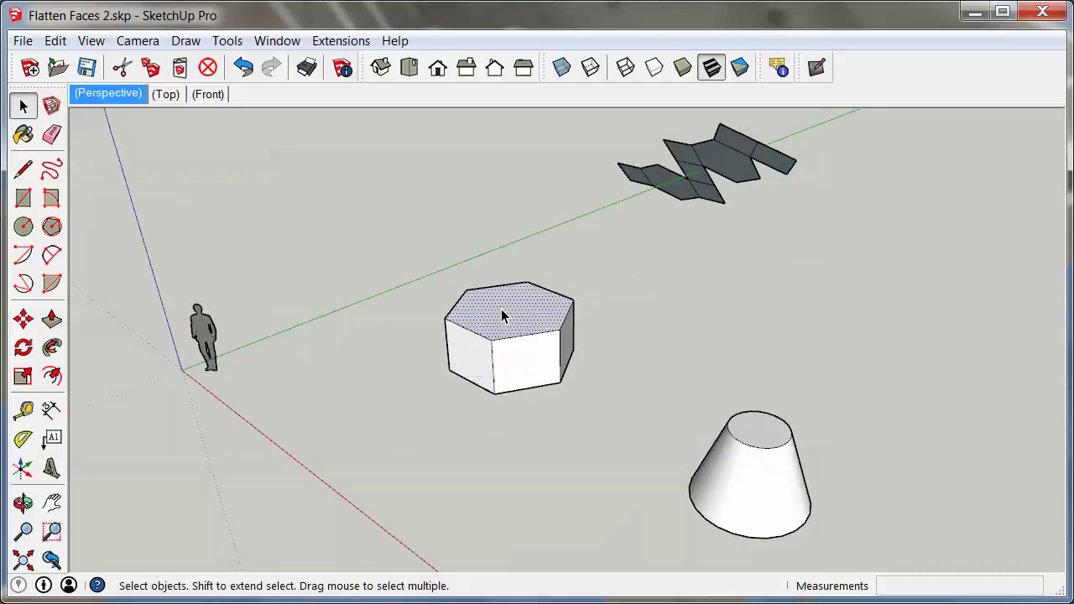
triple_click(503, 315)
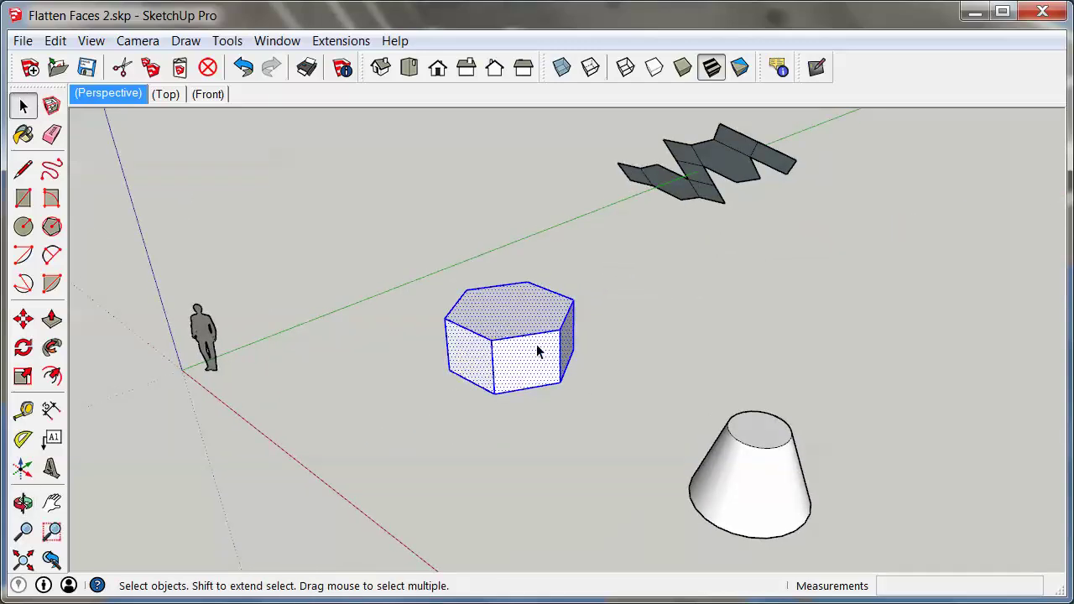
right_click(486, 293)
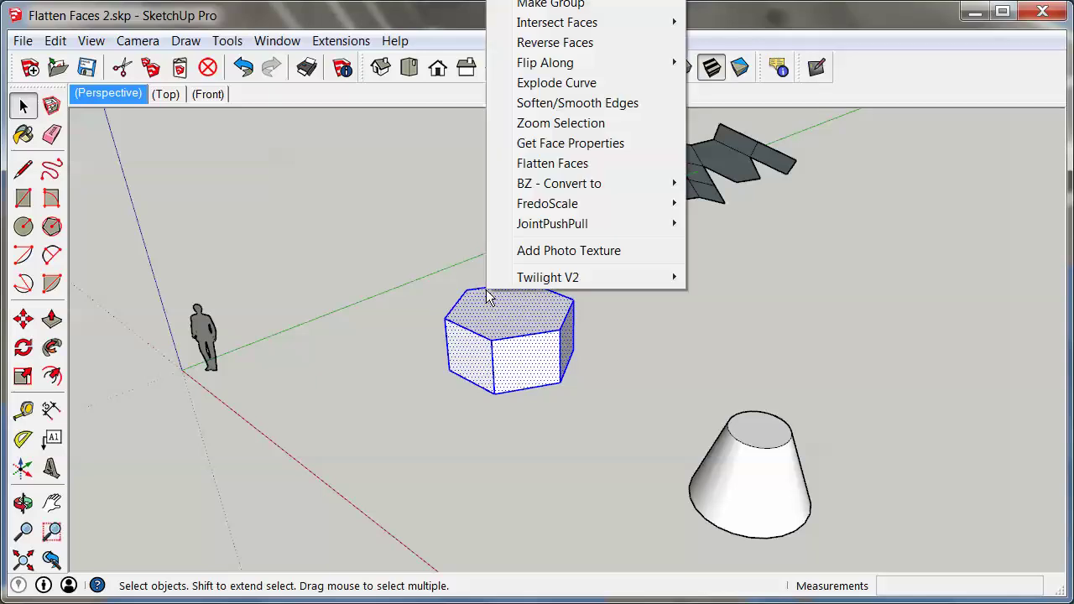
click(605, 163)
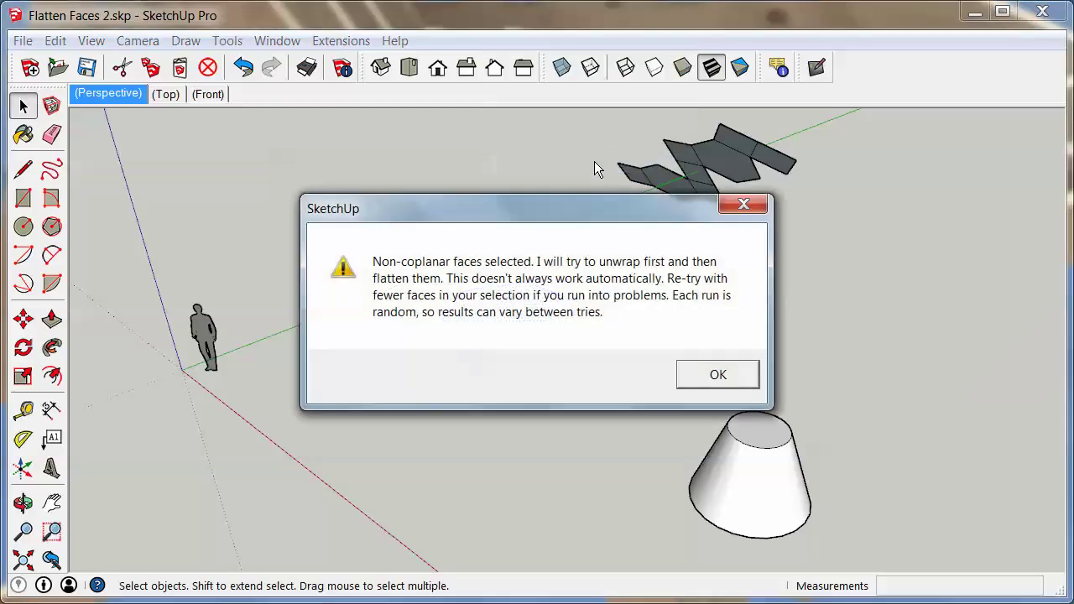
mouse_move(537, 212)
mouse_down()
mouse_move(464, 238)
mouse_move(419, 351)
mouse_move(346, 365)
mouse_up()
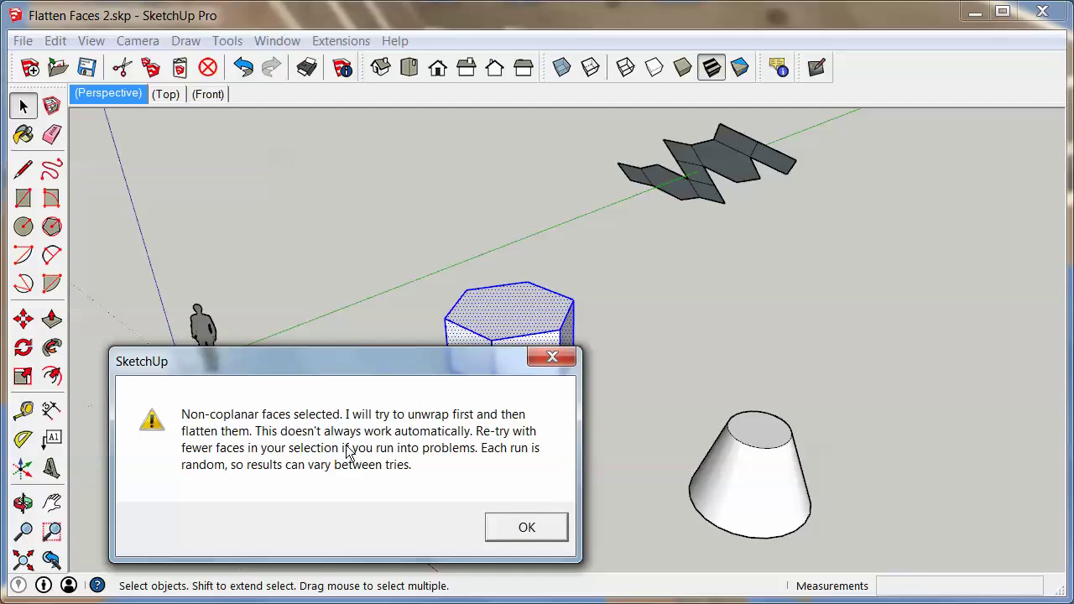
mouse_move(384, 363)
mouse_down()
mouse_move(352, 284)
mouse_move(341, 151)
mouse_move(299, 106)
mouse_up()
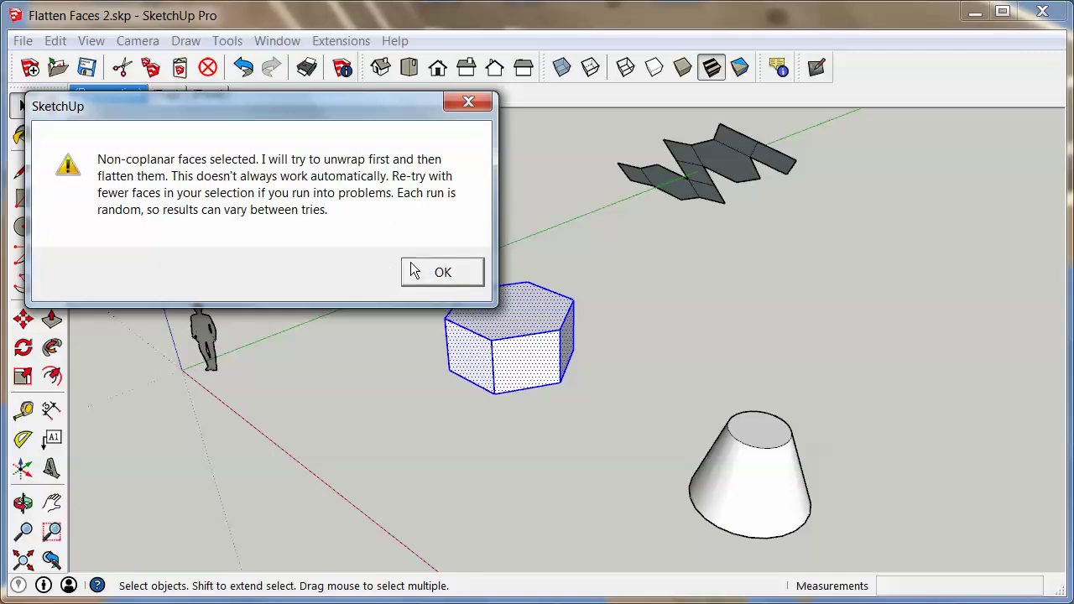
click(437, 277)
key(o)
drag(656, 348, 579, 407)
key(space)
click(503, 442)
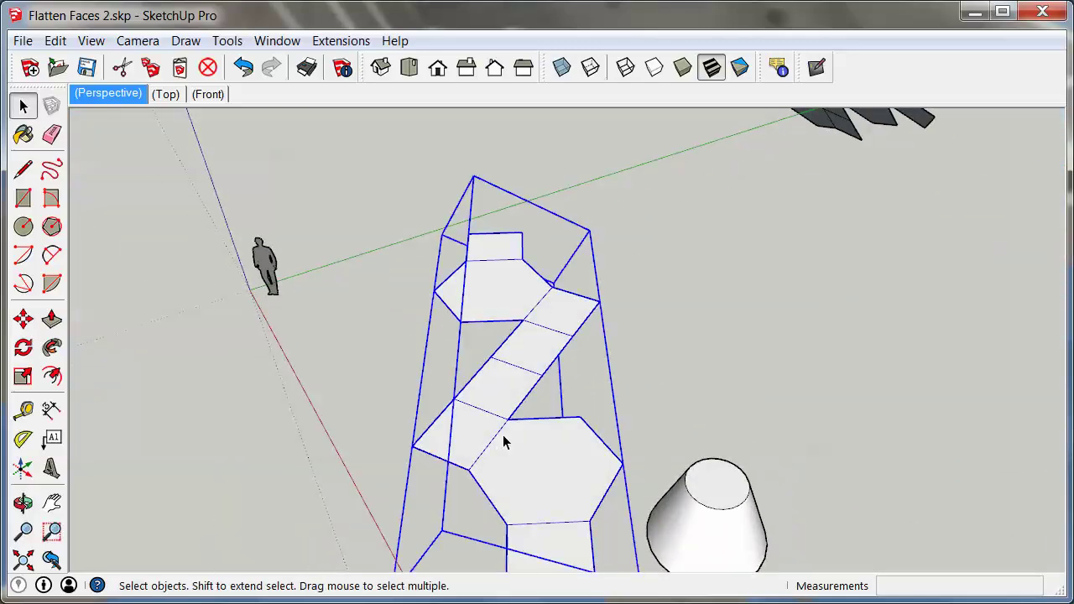
Undo the prism's flattening and run Flatten Faces on the whole hexagonal prism again, accepting the non-coplanar notice.
key(ctrl+z)
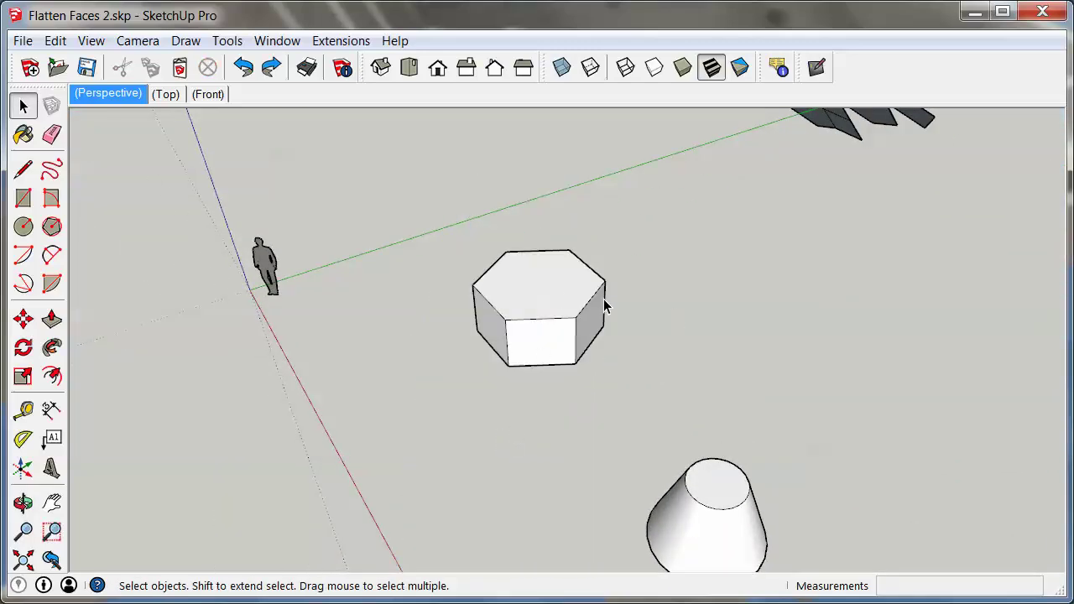
triple_click(545, 292)
right_click(540, 289)
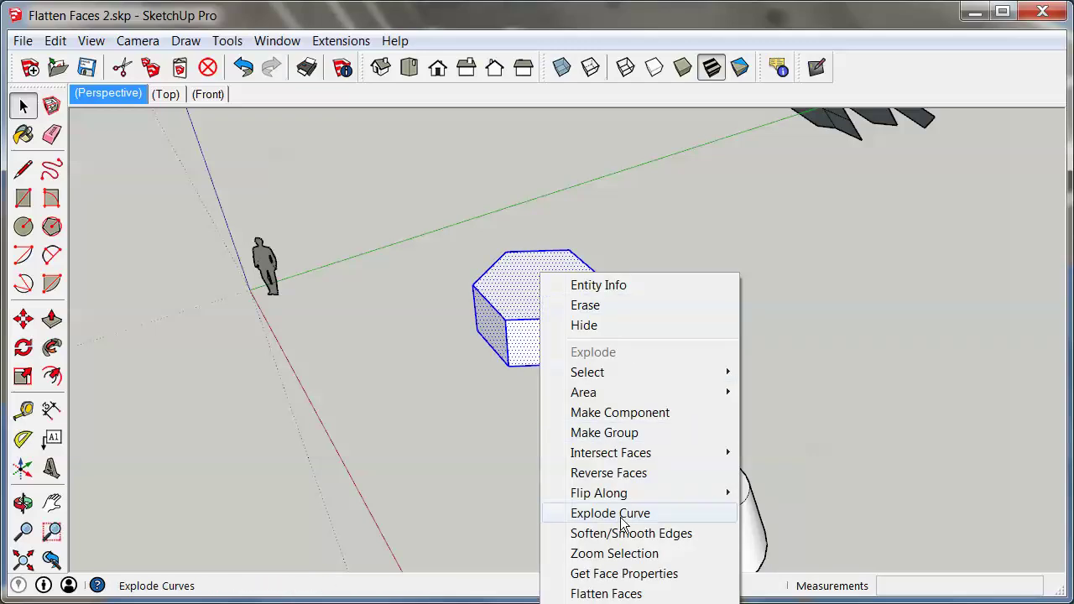
click(631, 593)
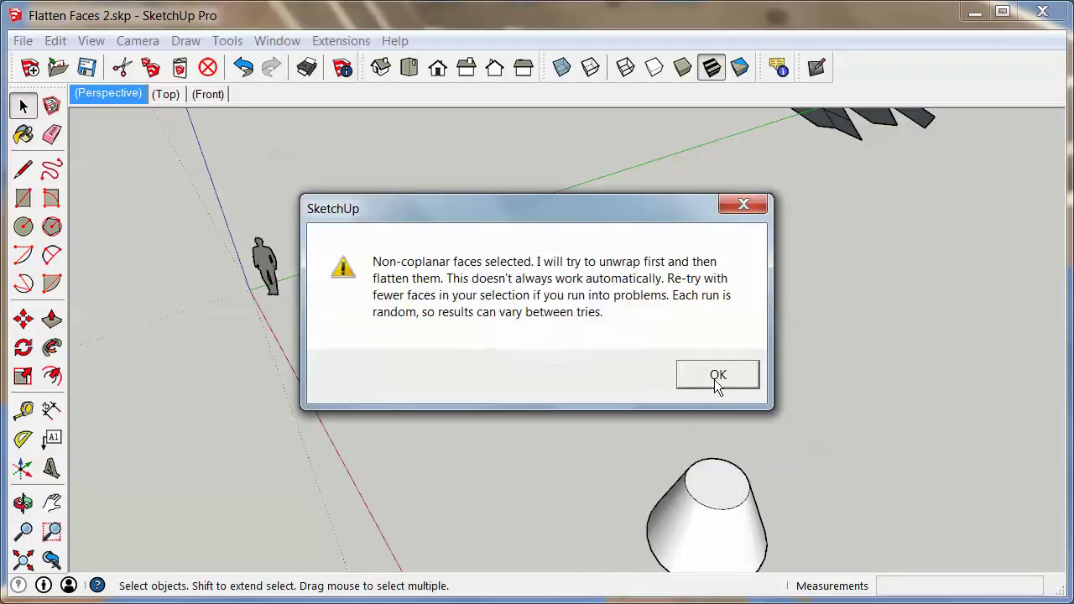
click(713, 379)
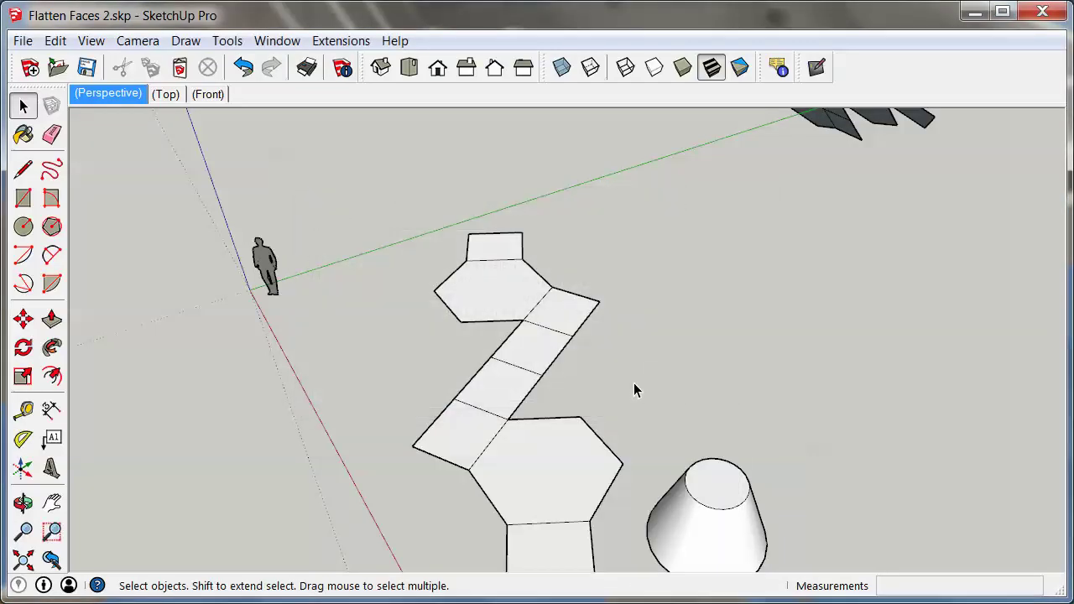
Undo the second prism net, unwrap the entire prism once more with Flatten Faces and select the new net group.
key(ctrl+z)
triple_click(548, 287)
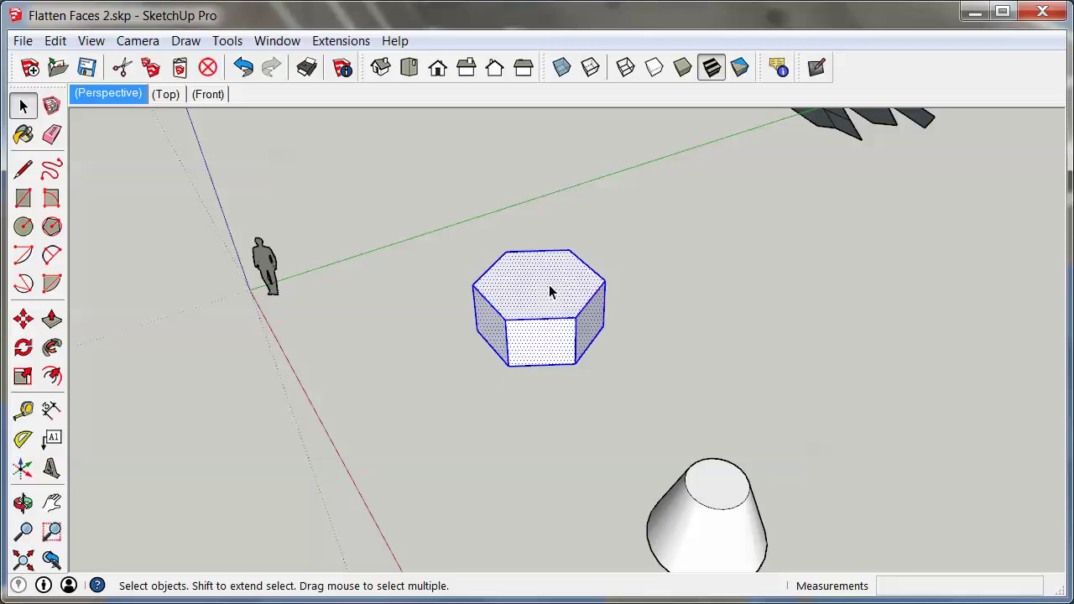
right_click(548, 284)
click(645, 594)
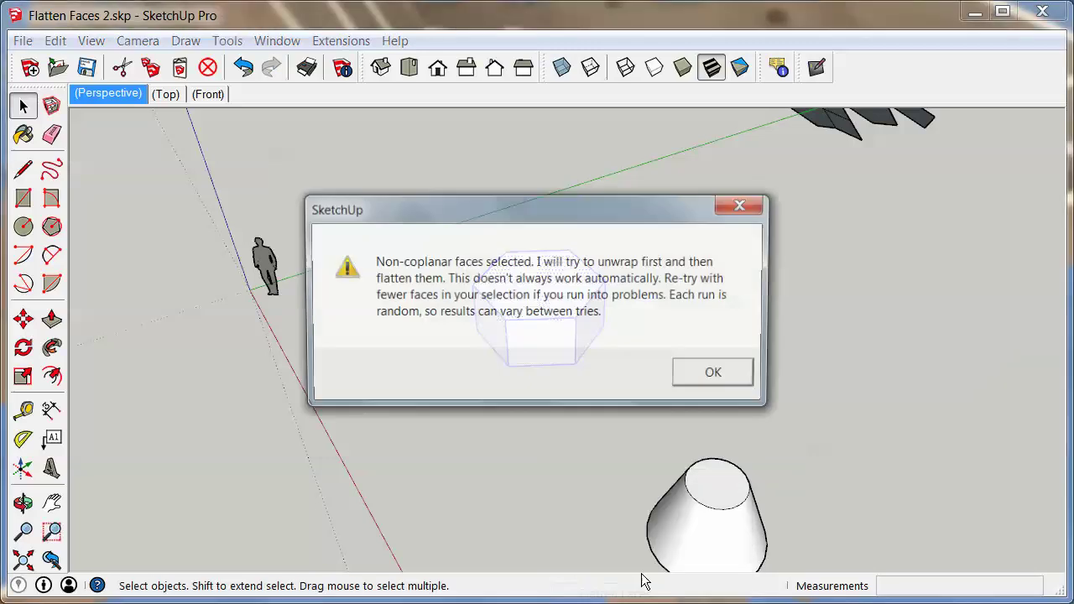
click(713, 380)
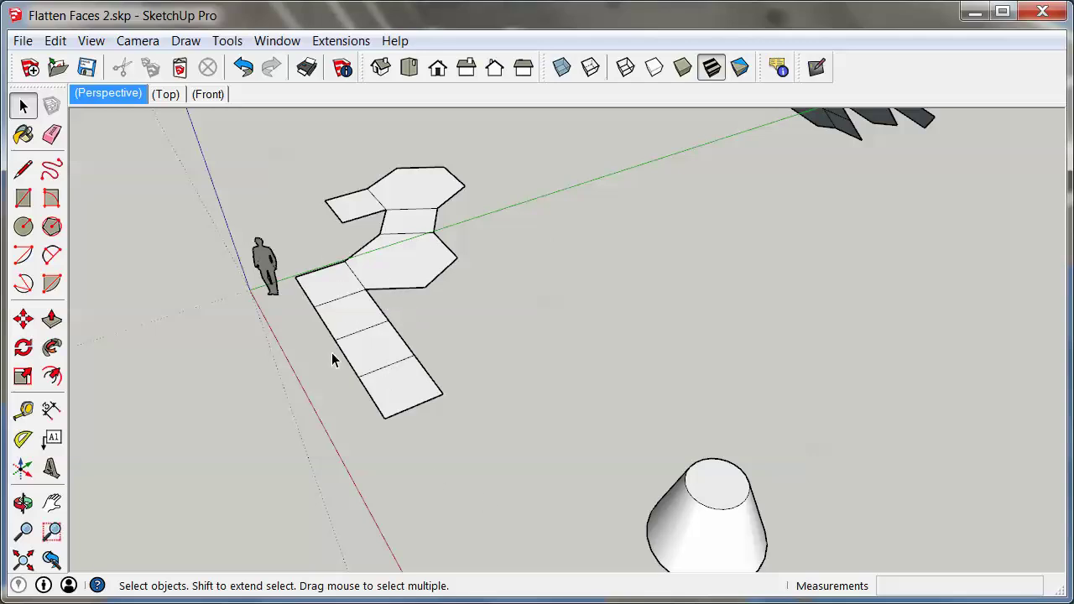
click(420, 215)
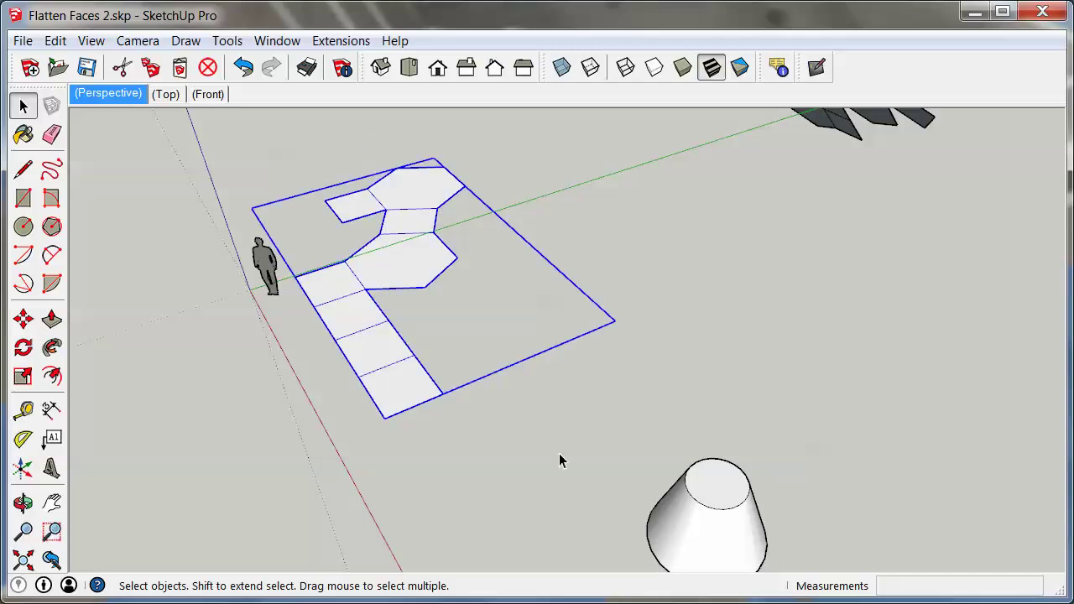
Reselect the prism's net group, inspect it from another angle and undo the flattening.
click(662, 300)
click(384, 341)
key(o)
drag(485, 263, 527, 280)
key(space)
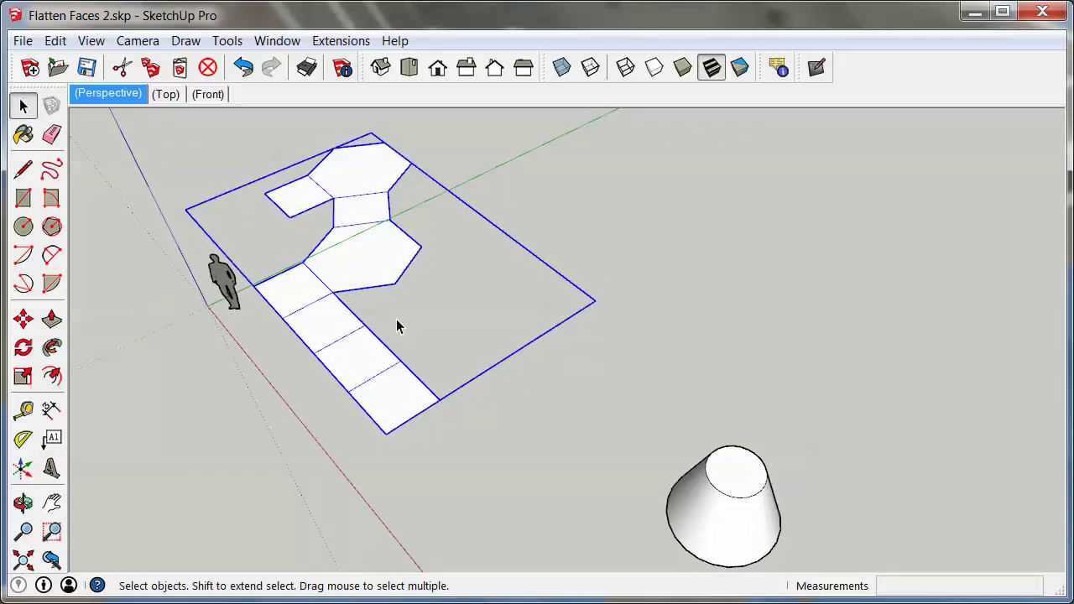
key(ctrl+z)
Select the entire truncated cone, unwrap it with Flatten Faces, accepting the non-coplanar notice, and inspect the pieces from above.
middle_drag(561, 303, 651, 309)
triple_click(631, 348)
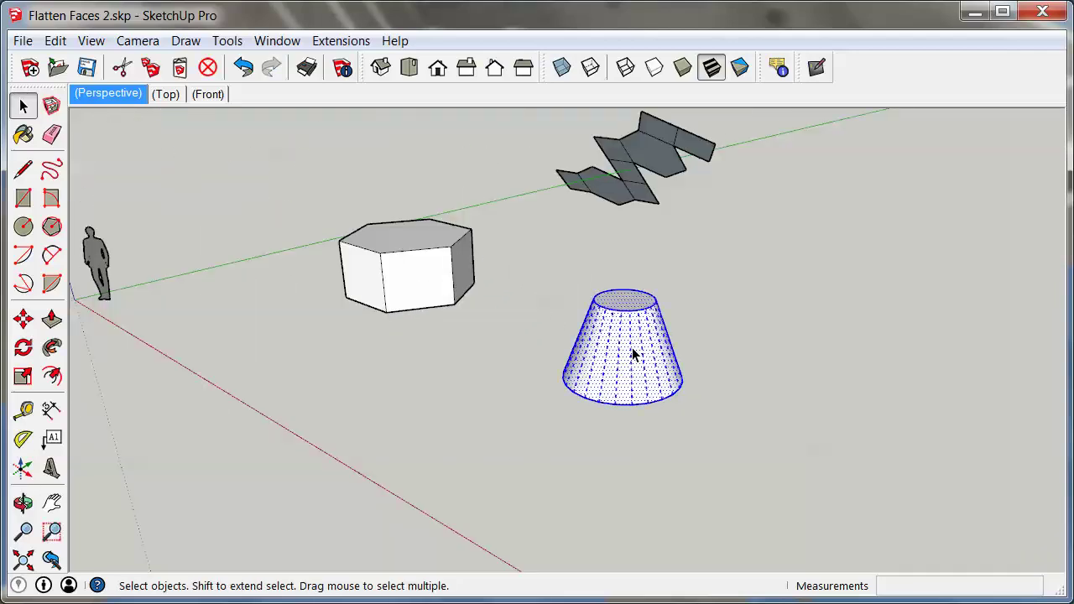
right_click(616, 302)
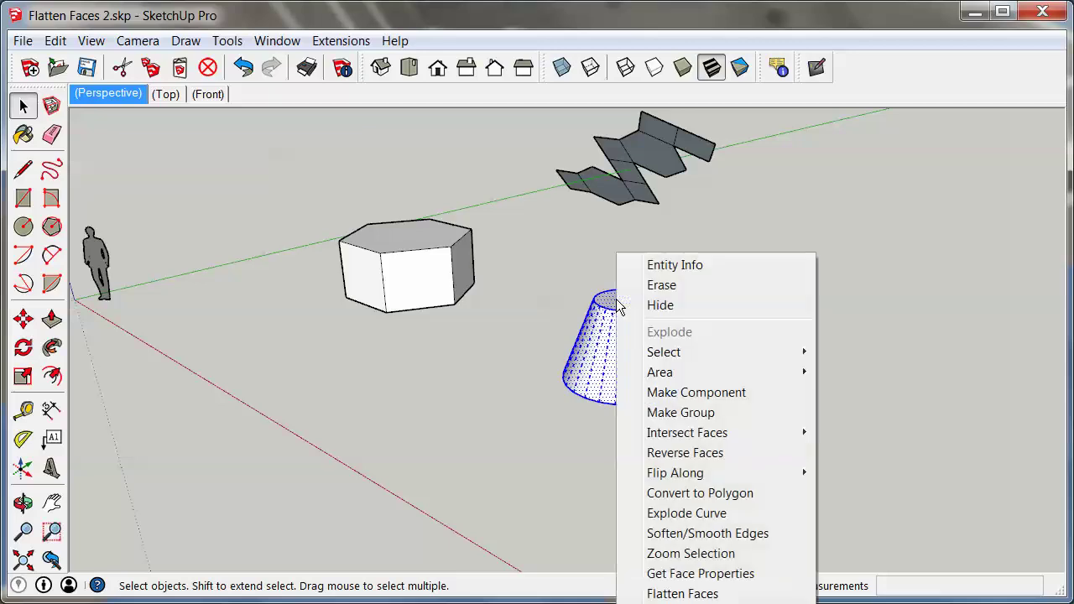
click(703, 593)
click(719, 372)
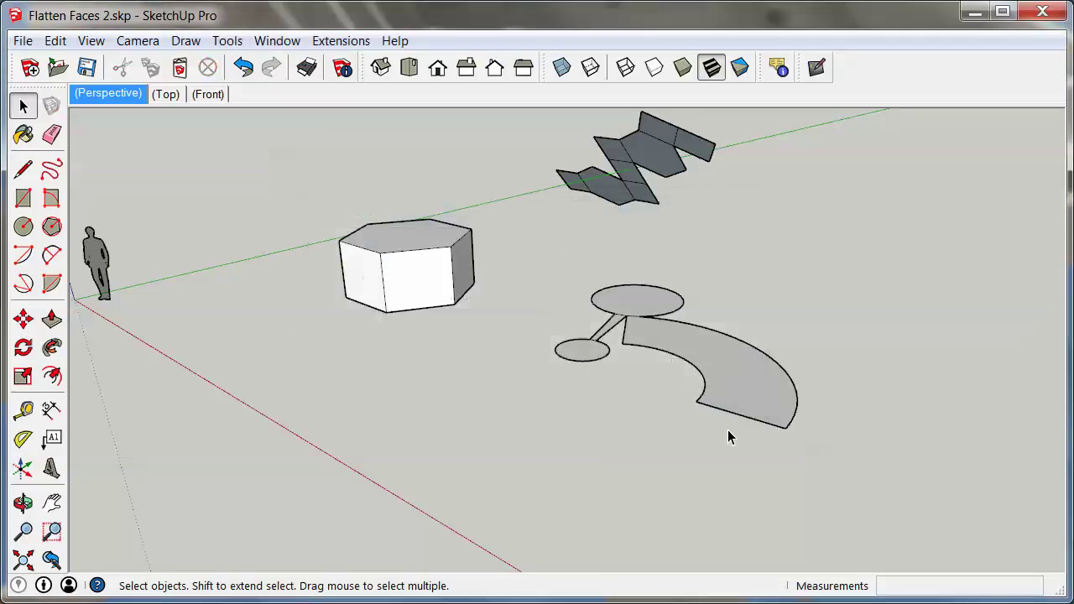
middle_drag(552, 251, 619, 436)
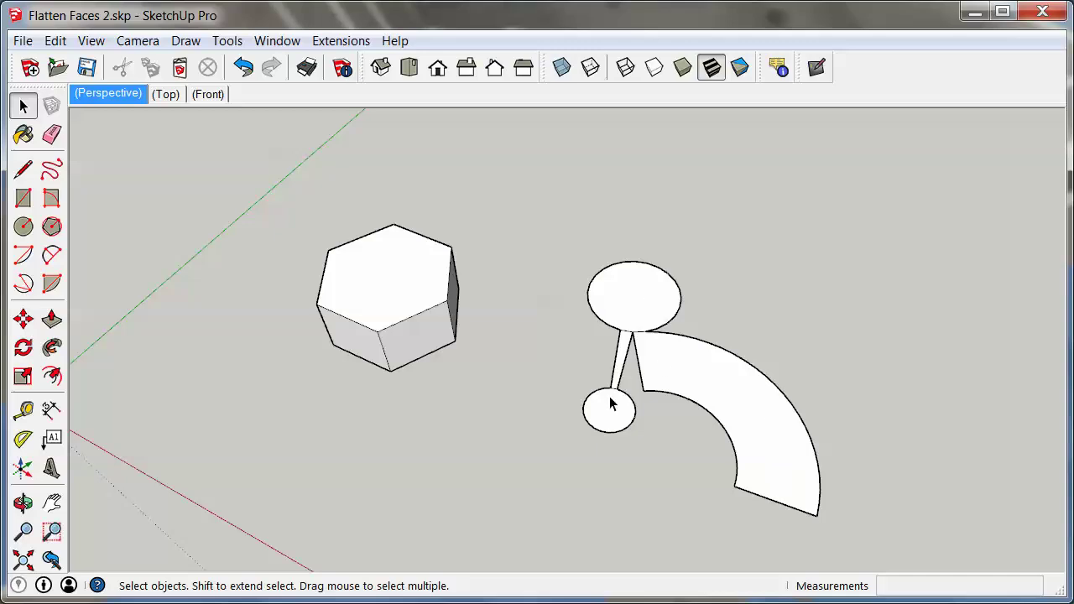
middle_drag(792, 476, 745, 445)
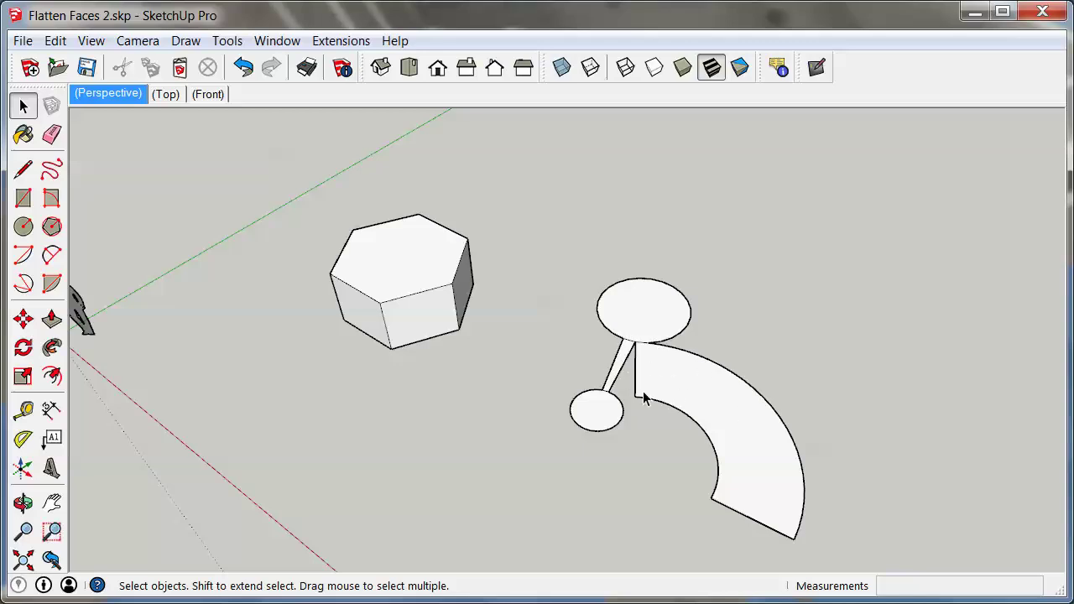
click(719, 389)
Undo the cone's flattening and run Flatten Faces on the whole truncated cone a second time.
key(ctrl+z)
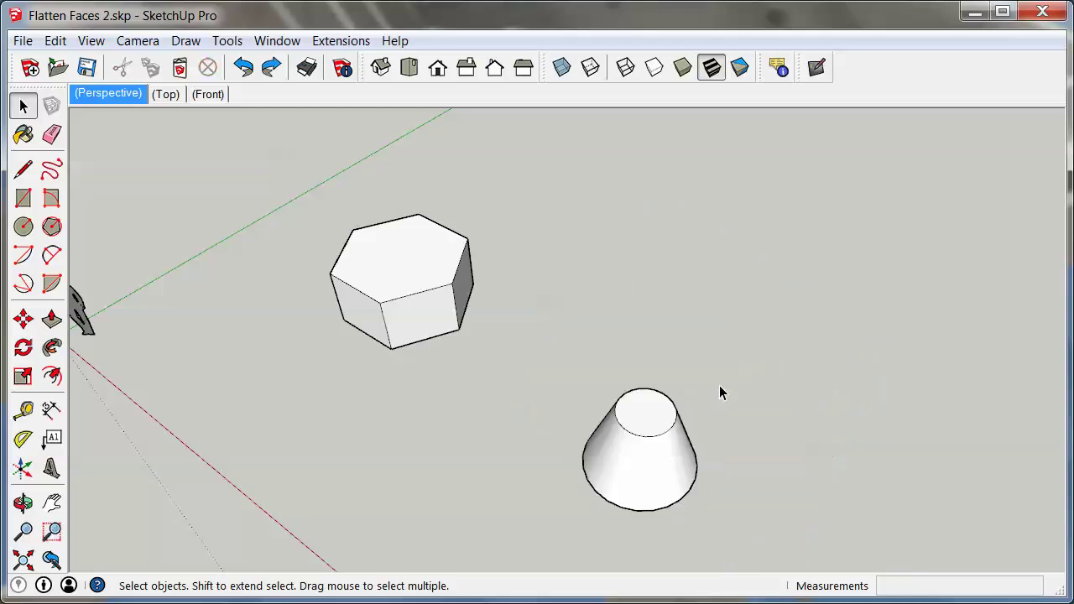
triple_click(657, 419)
right_click(657, 419)
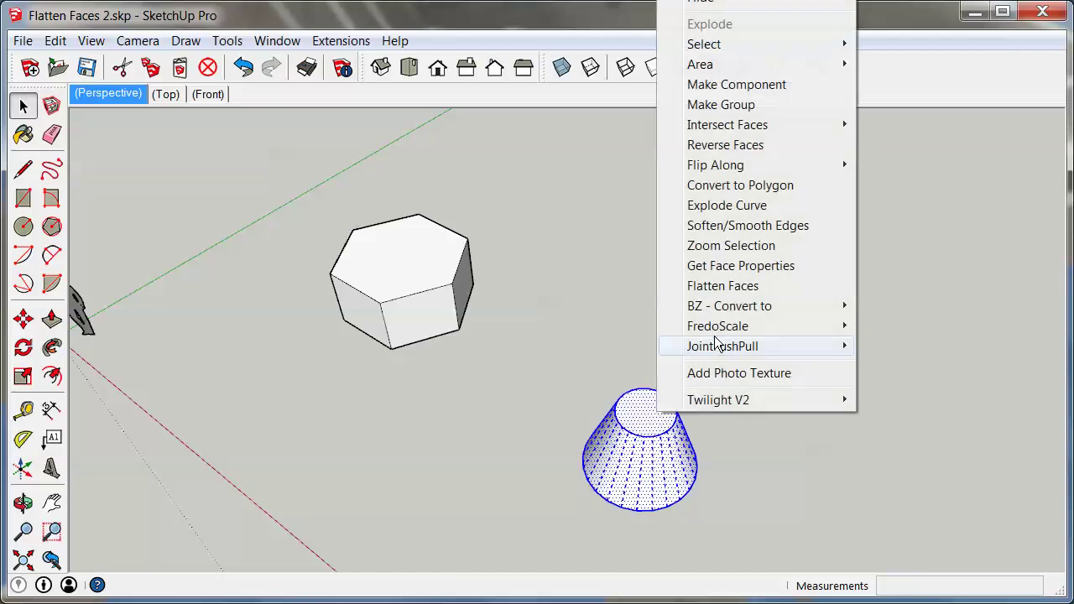
click(726, 285)
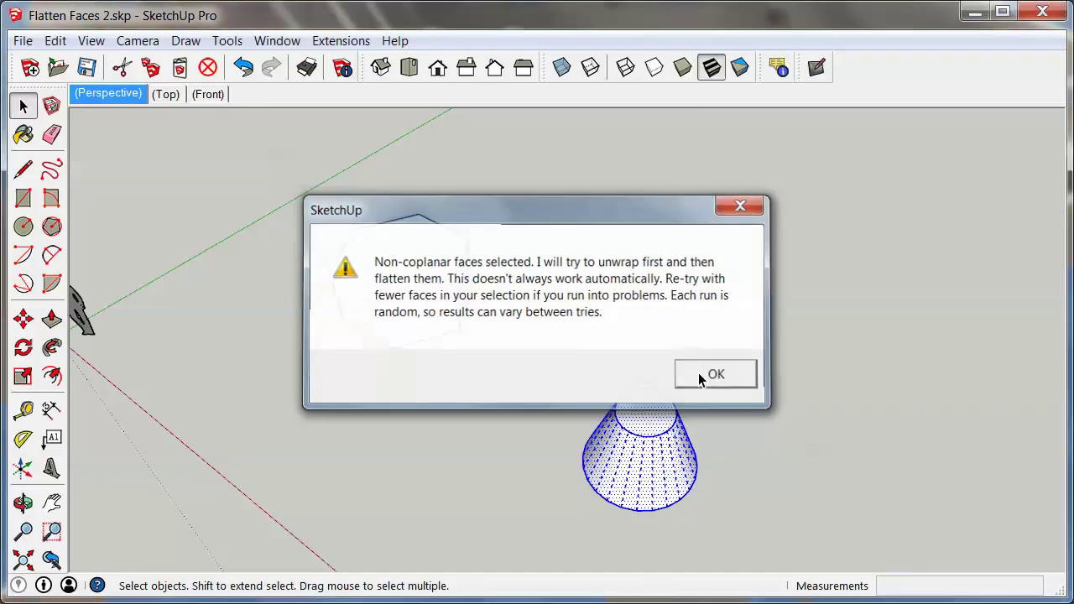
click(703, 375)
scroll(508, 440, down, 5)
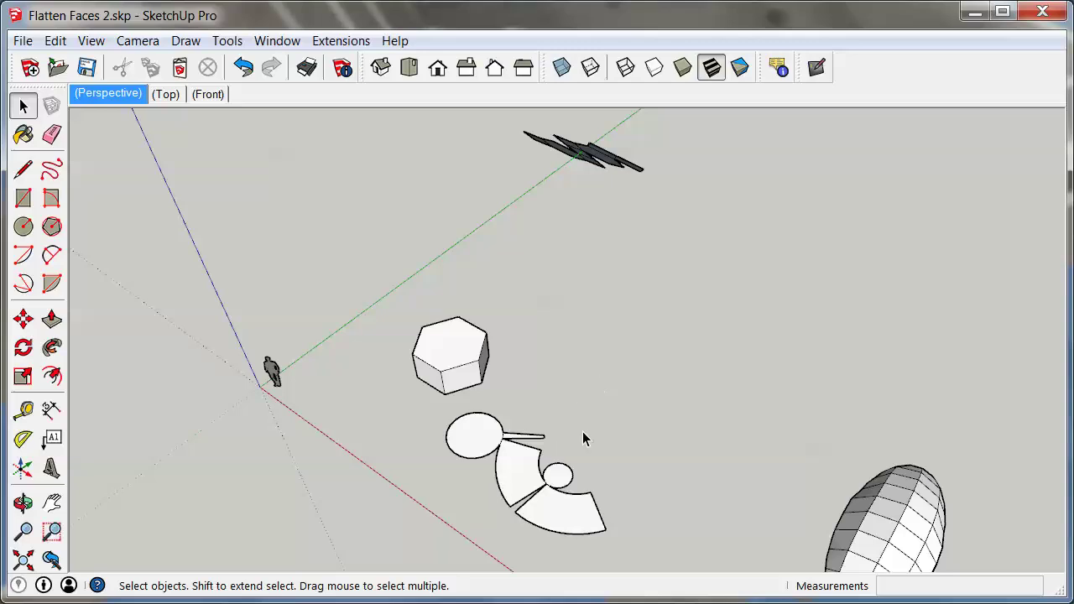
Undo the second cone net and unwrap only the cone's side surface with Flatten Faces, leaving its two circular ends unselected.
key(ctrl+z)
middle_drag(620, 440, 767, 252)
middle_drag(603, 449, 656, 420)
scroll(653, 423, up, 3)
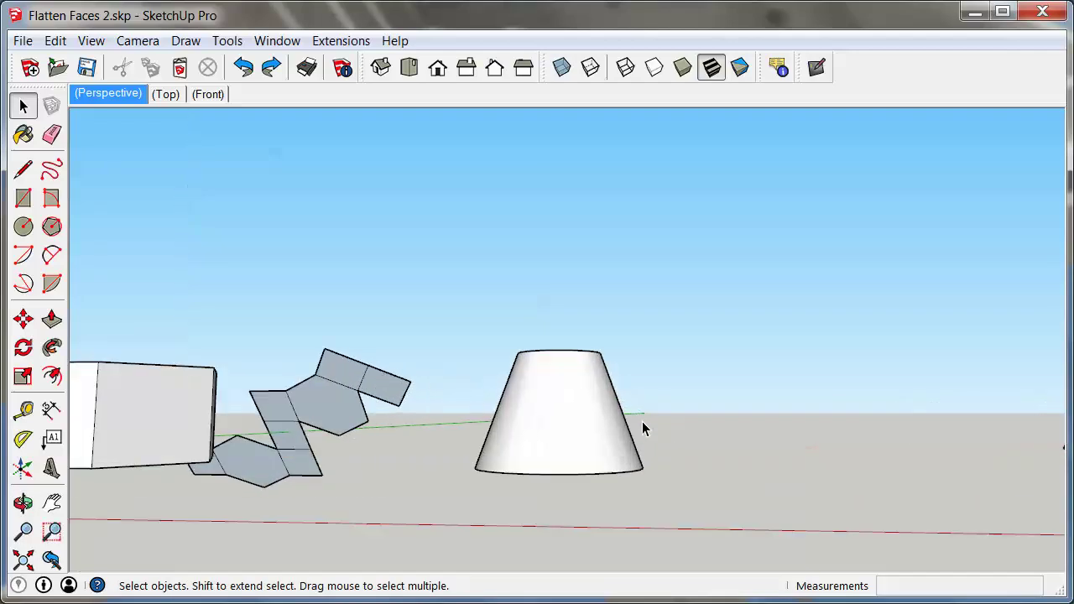
drag(613, 420, 479, 404)
middle_drag(523, 324, 498, 451)
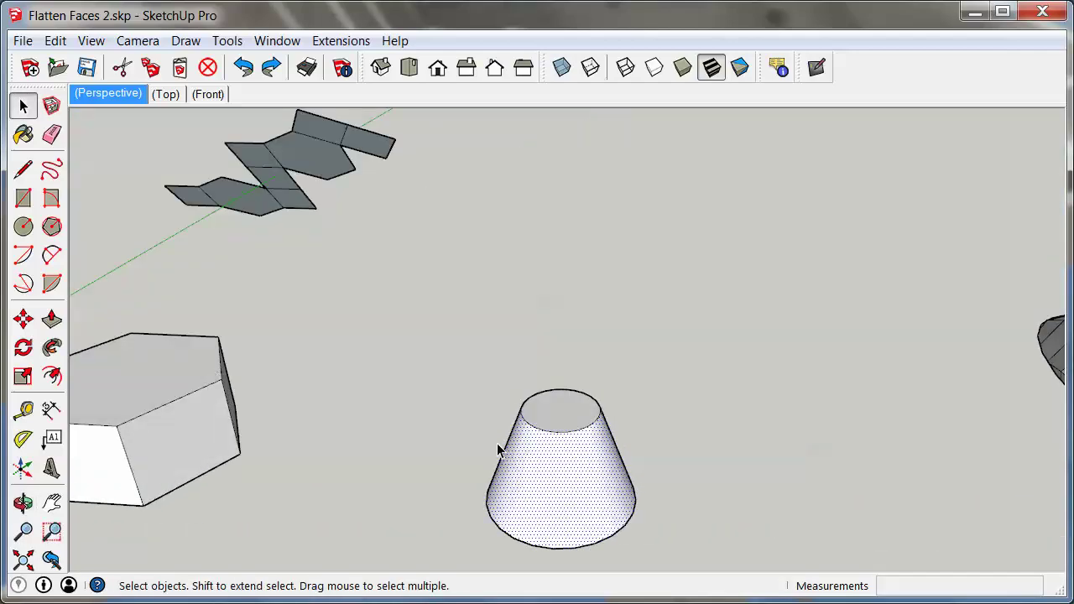
right_click(576, 444)
click(655, 346)
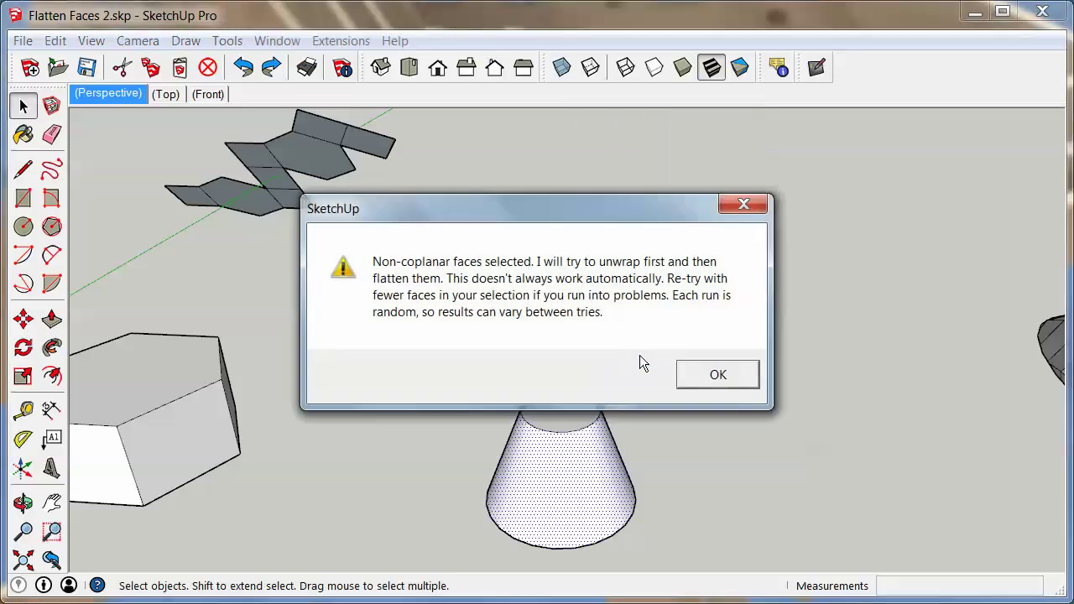
click(718, 374)
scroll(569, 345, down, 3)
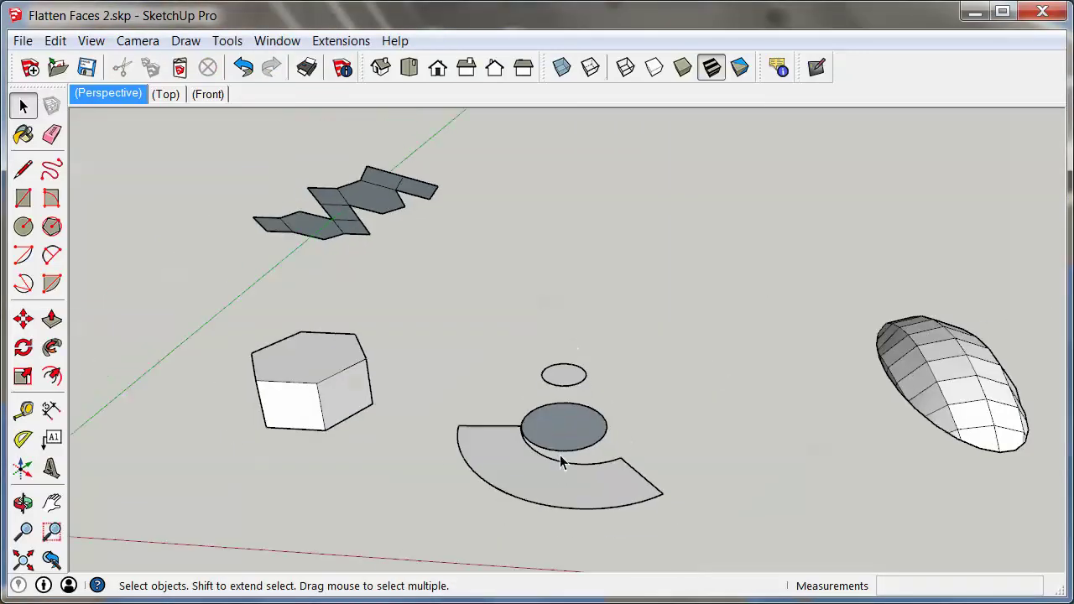
Select the cone's circular top face, inspect the separated pieces and undo the side surface's flattening.
middle_drag(507, 456, 599, 500)
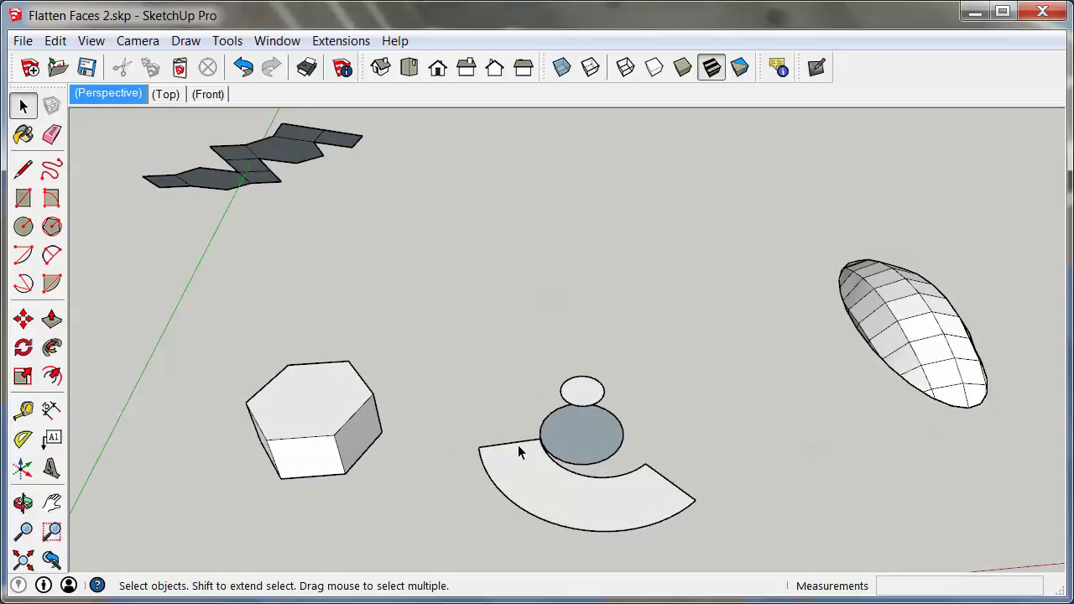
click(579, 440)
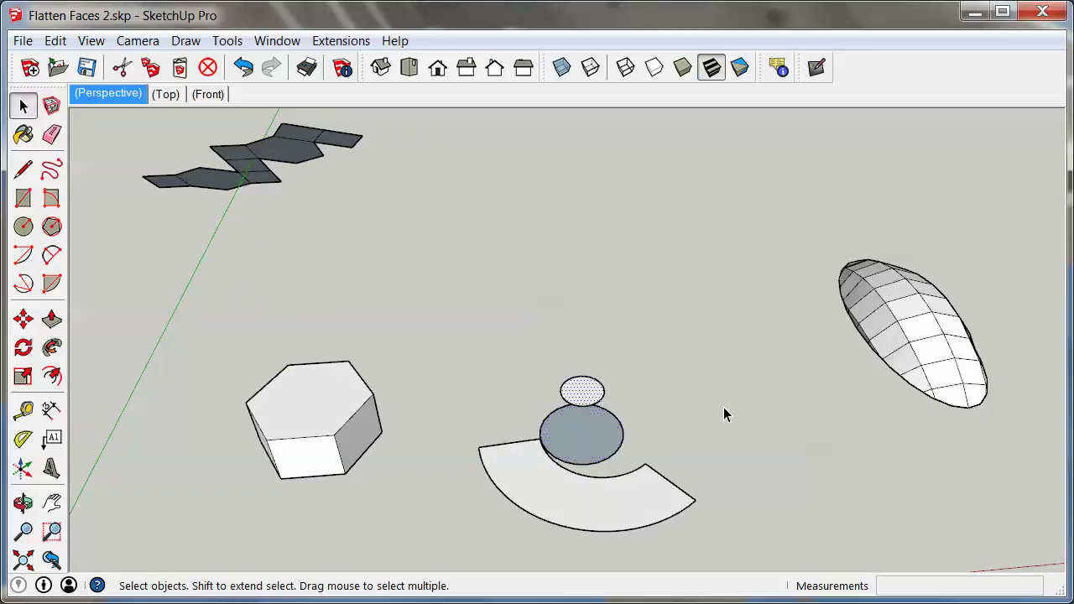
middle_drag(621, 442, 570, 343)
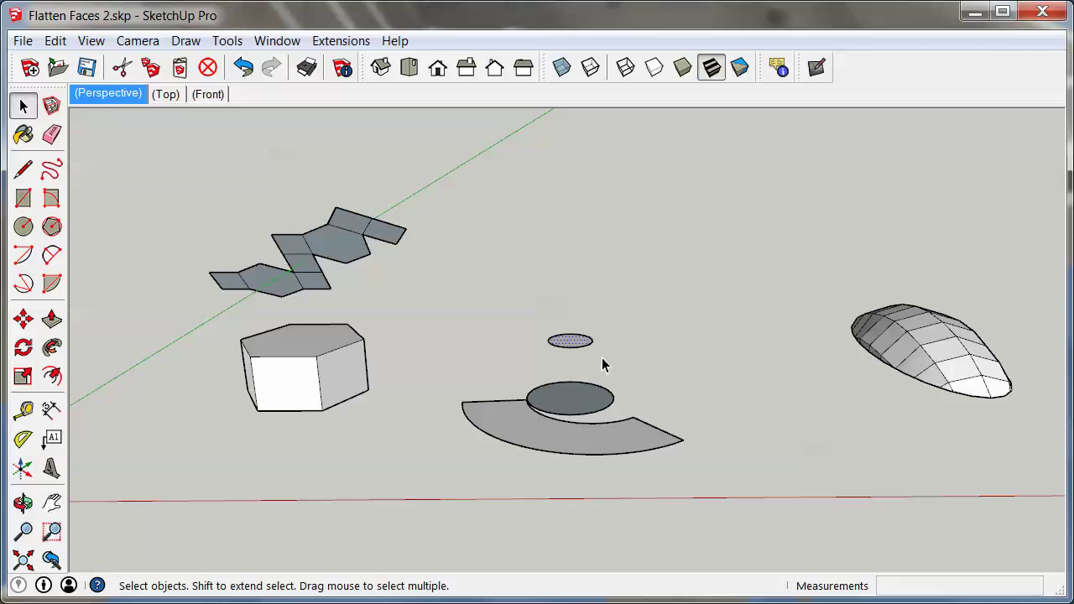
key(ctrl+z)
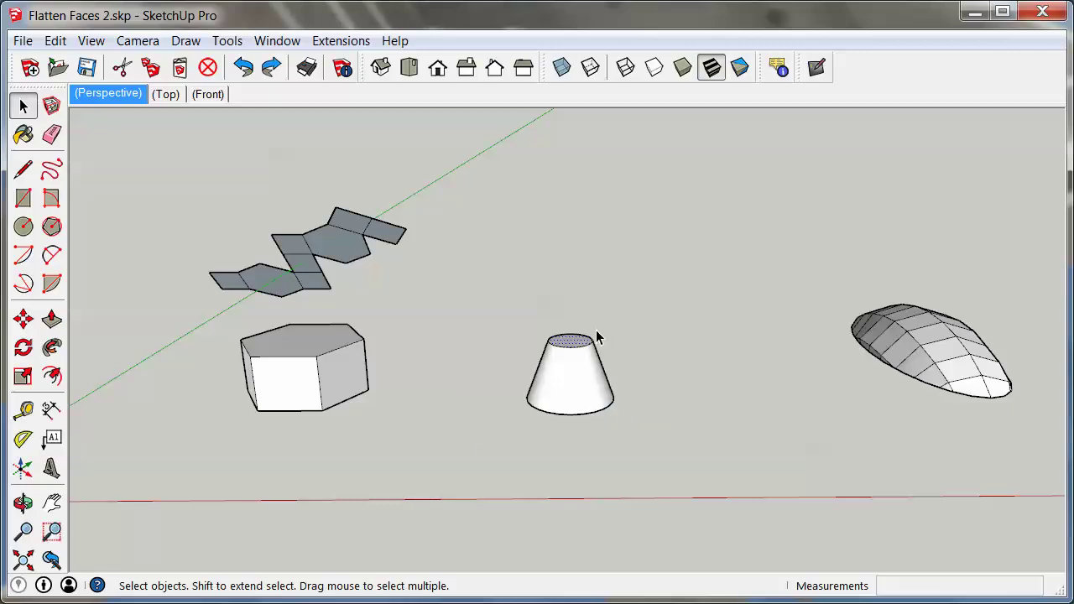
middle_drag(635, 340, 554, 424)
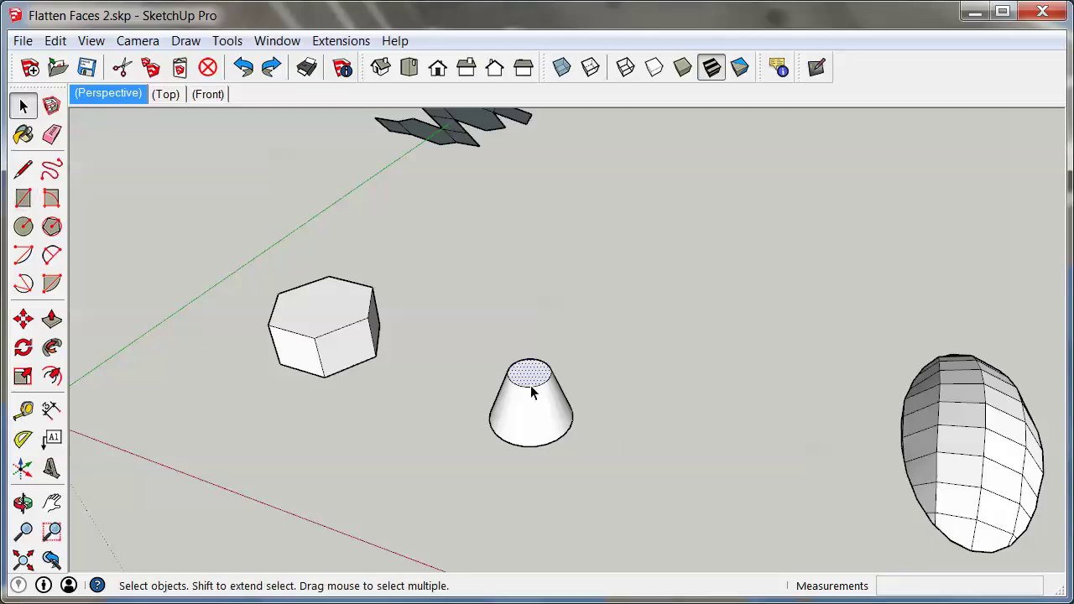
mouse_move(561, 402)
middle_down()
mouse_move(448, 402)
mouse_move(469, 401)
mouse_move(585, 312)
mouse_move(566, 413)
middle_up()
Select the entire faceted ellipsoid and try to unwrap it with Flatten Faces, accepting the non-coplanar notice.
scroll(512, 399, down, 5)
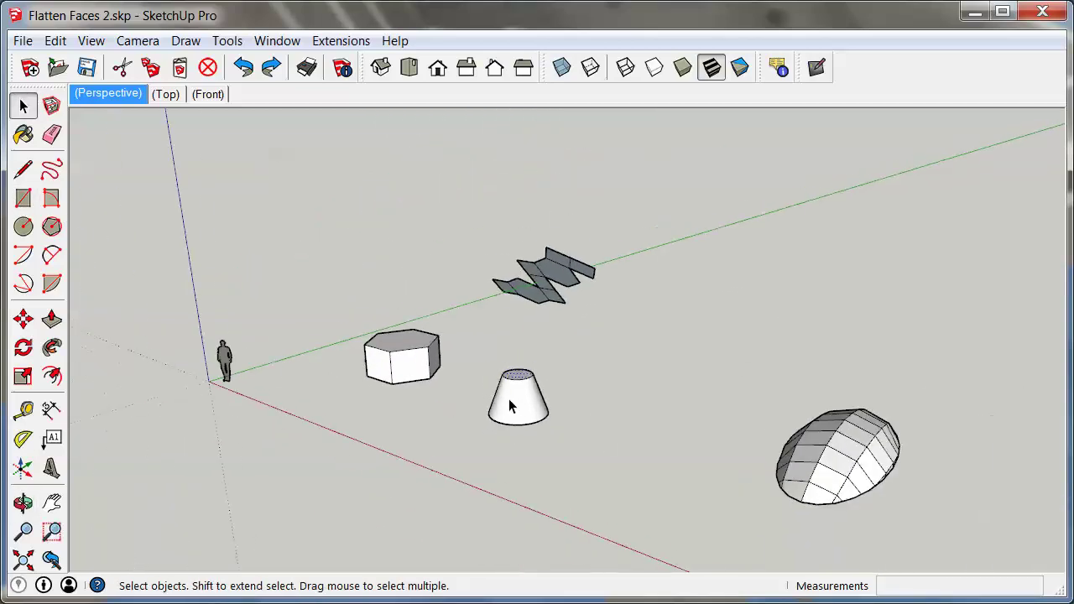
scroll(715, 457, up, 4)
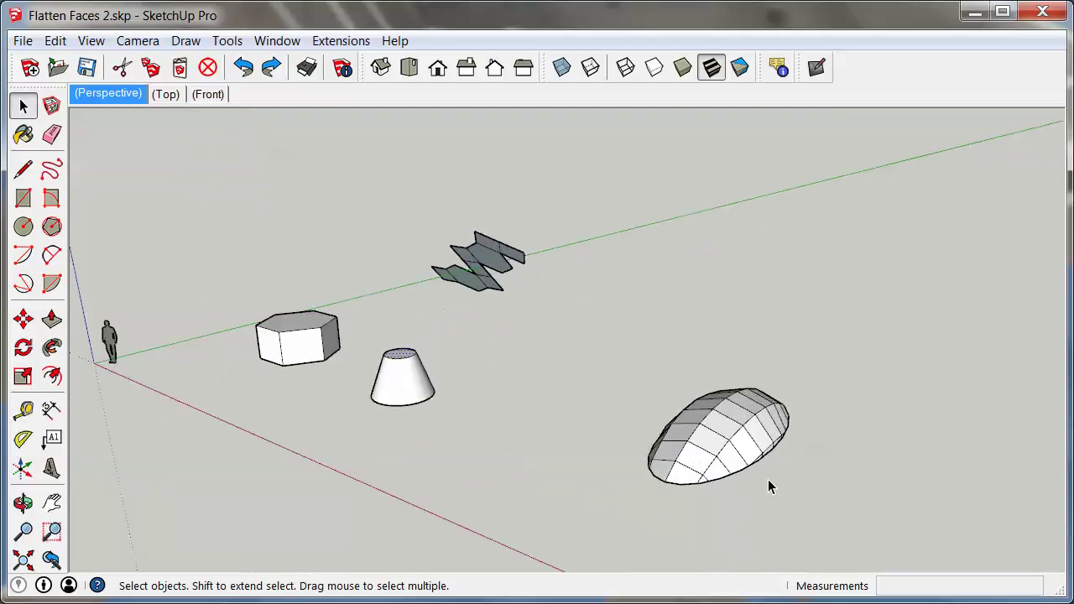
middle_drag(761, 489, 664, 427)
scroll(777, 491, up, 5)
middle_drag(657, 315, 666, 394)
triple_click(666, 393)
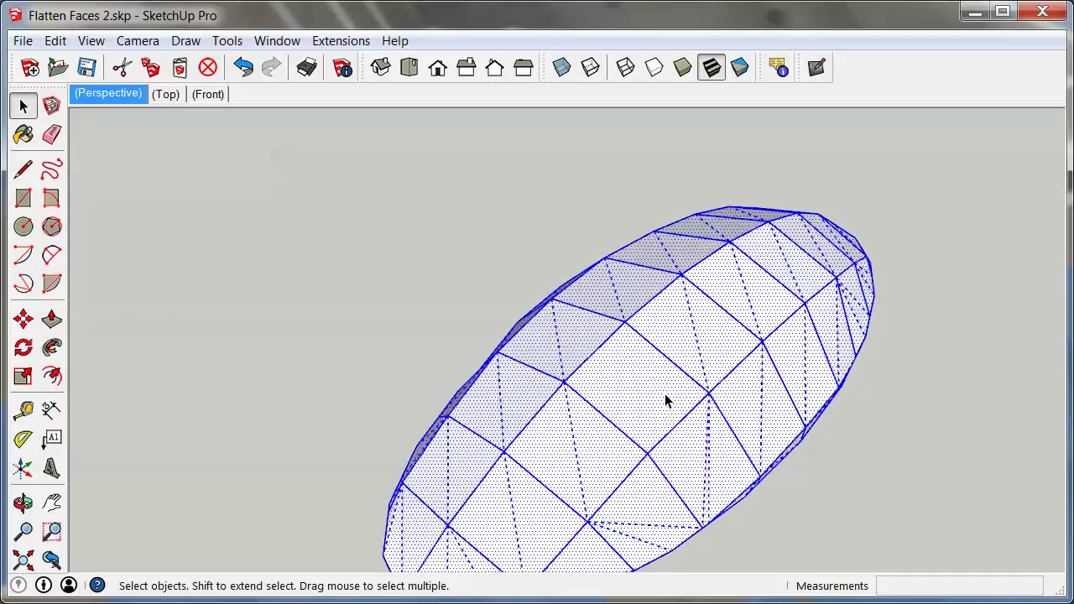
scroll(737, 241, down, 2)
scroll(710, 319, down, 2)
scroll(686, 327, up, 1)
right_click(695, 314)
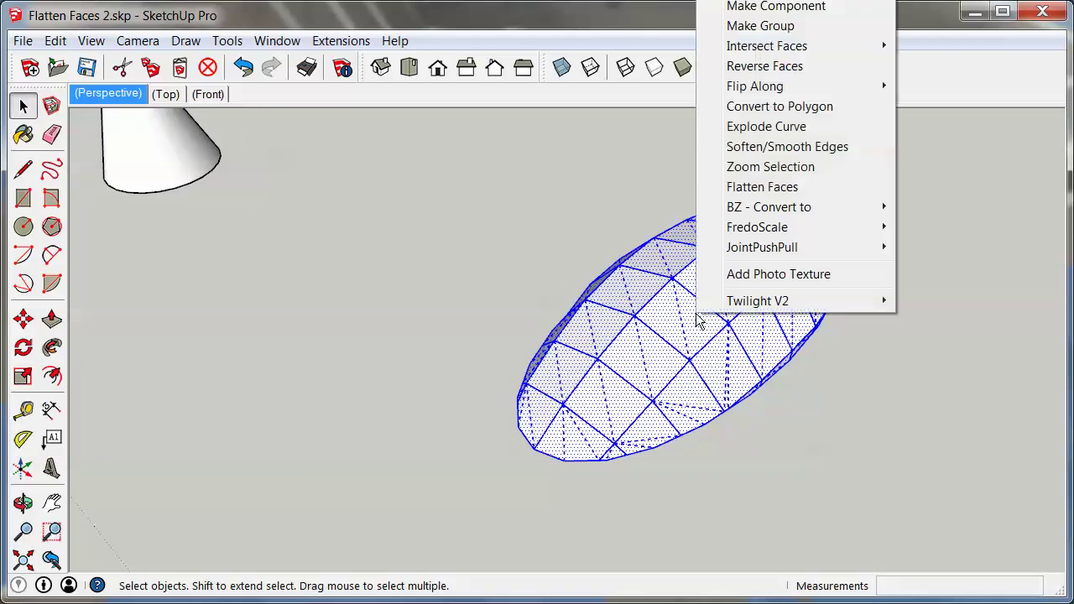
click(791, 188)
click(720, 373)
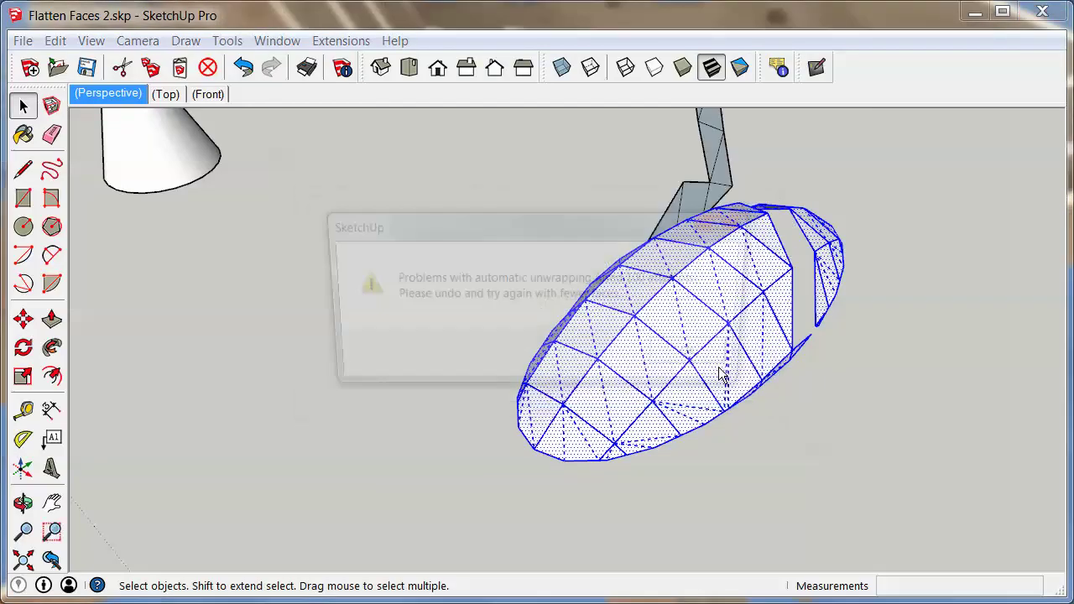
Move the unwrapping problem notice off the ellipsoid, dismiss it, inspect the partly unwrapped strips and undo the unwrapping.
drag(678, 220, 412, 153)
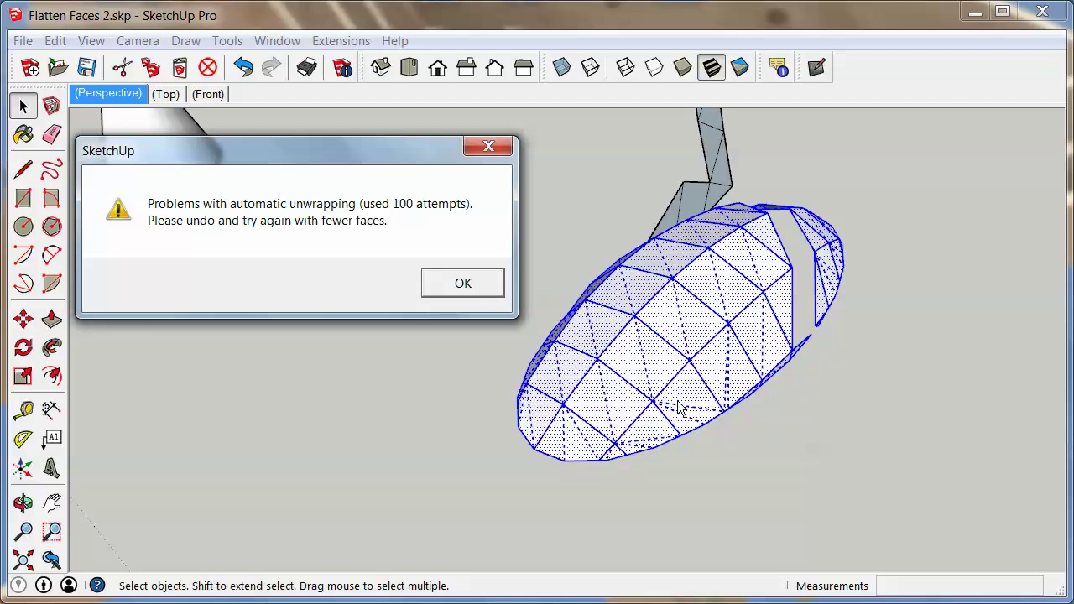
click(462, 282)
middle_drag(598, 336, 647, 361)
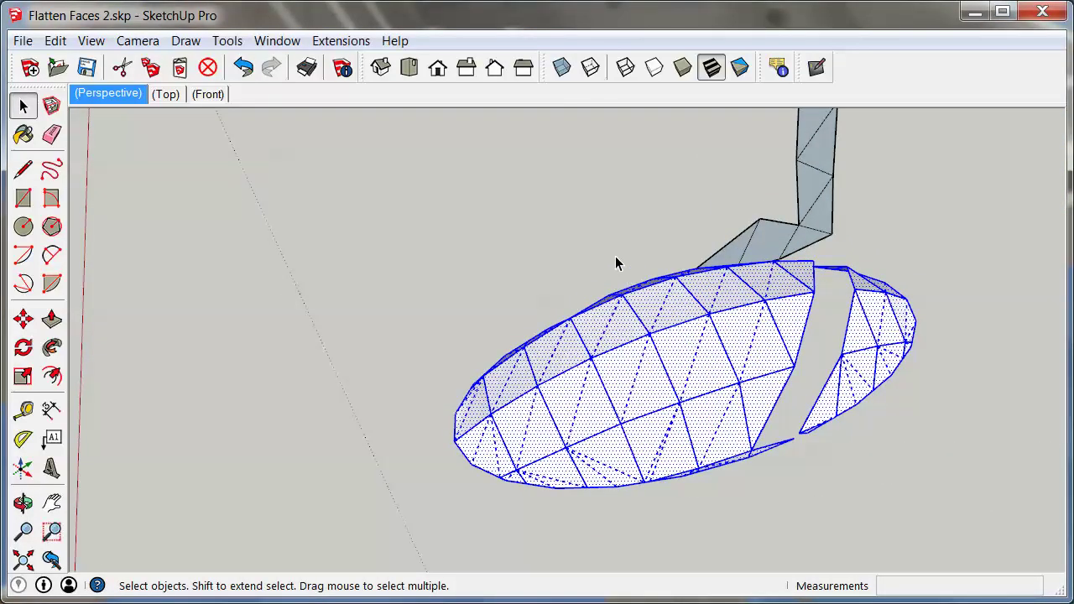
key(ctrl+z)
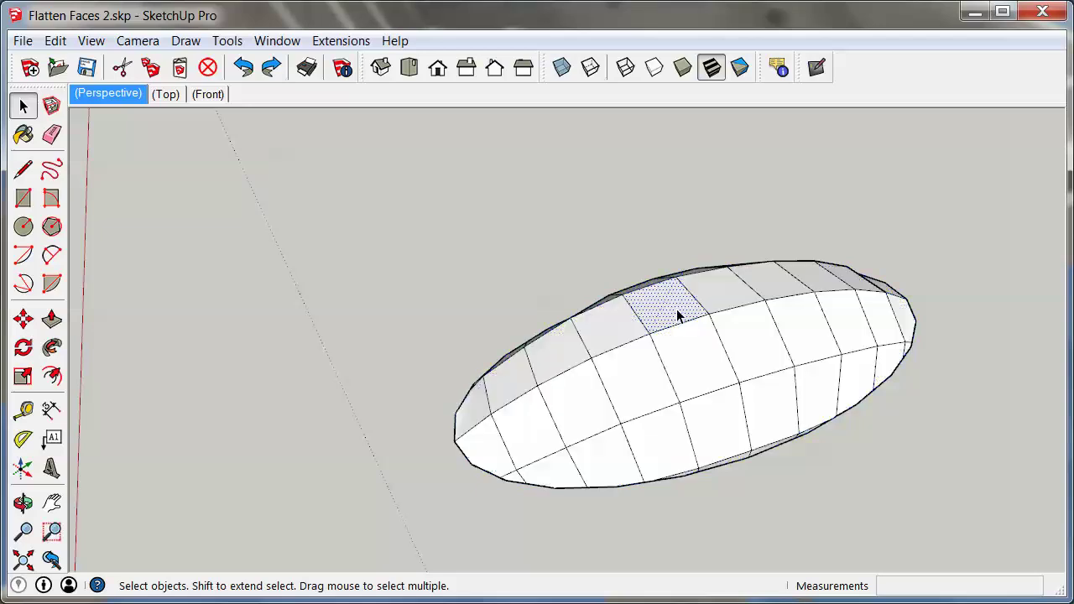
Retry Flatten Faces on the entire ellipsoid, move the problem notice aside, dismiss it and undo the unwrapping.
right_click(676, 308)
click(786, 182)
click(717, 372)
mouse_move(539, 224)
mouse_down()
mouse_move(514, 224)
mouse_move(343, 112)
mouse_up()
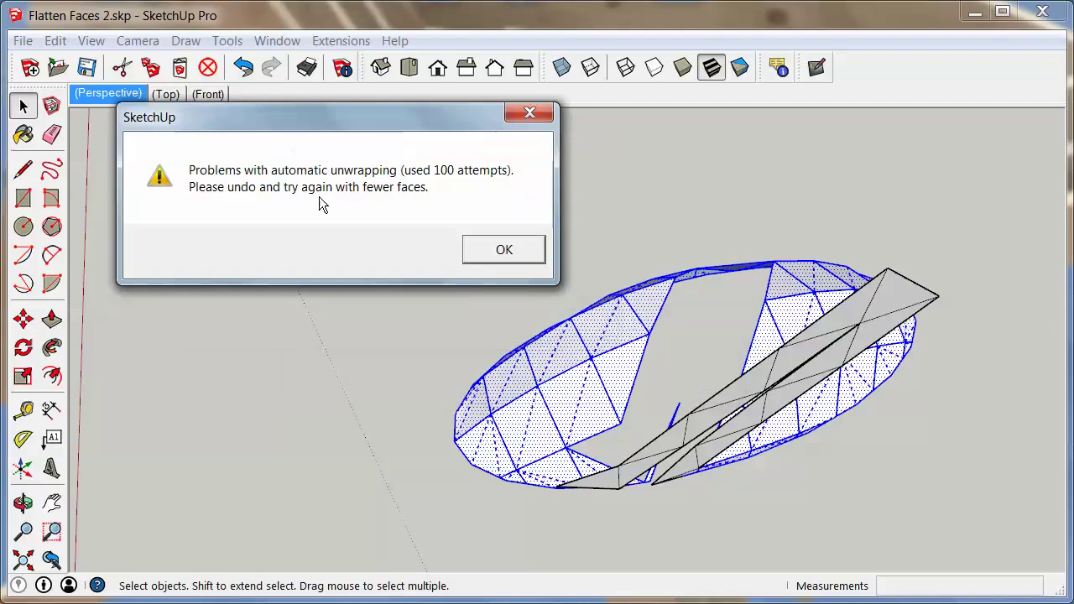
click(504, 250)
middle_drag(523, 297, 585, 308)
key(ctrl+z)
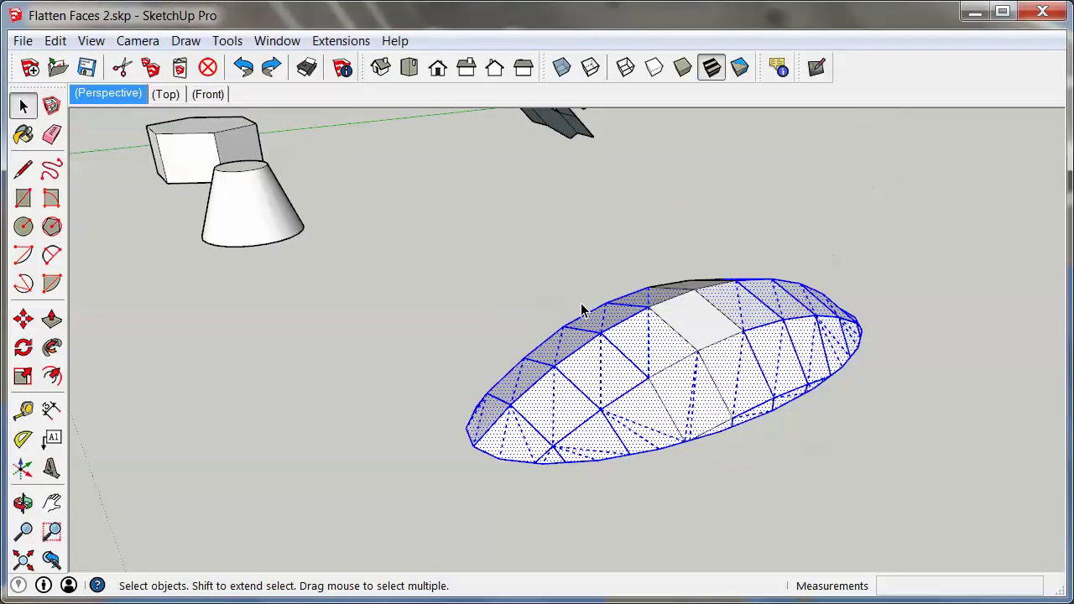
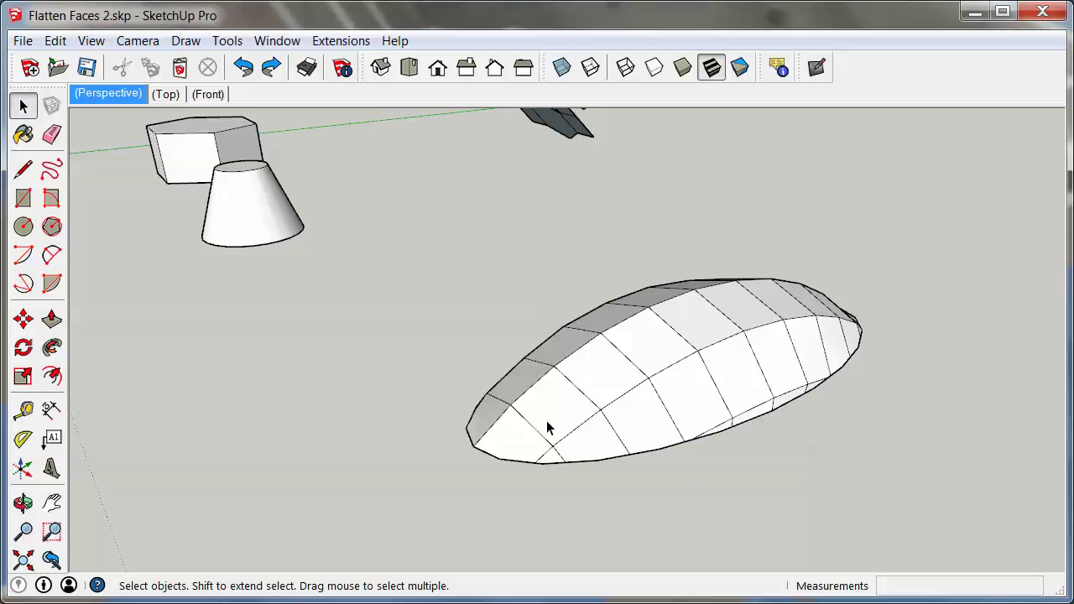
Select one complete lengthwise strip of faces along the ellipsoid, from one tip to the other.
click(517, 448)
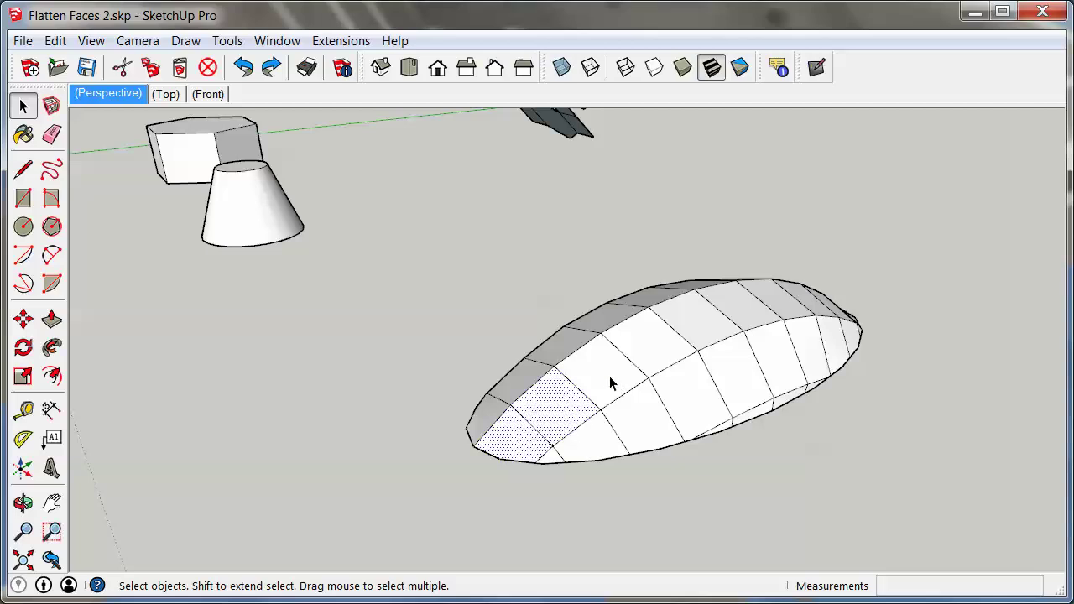
middle_drag(759, 316, 539, 381)
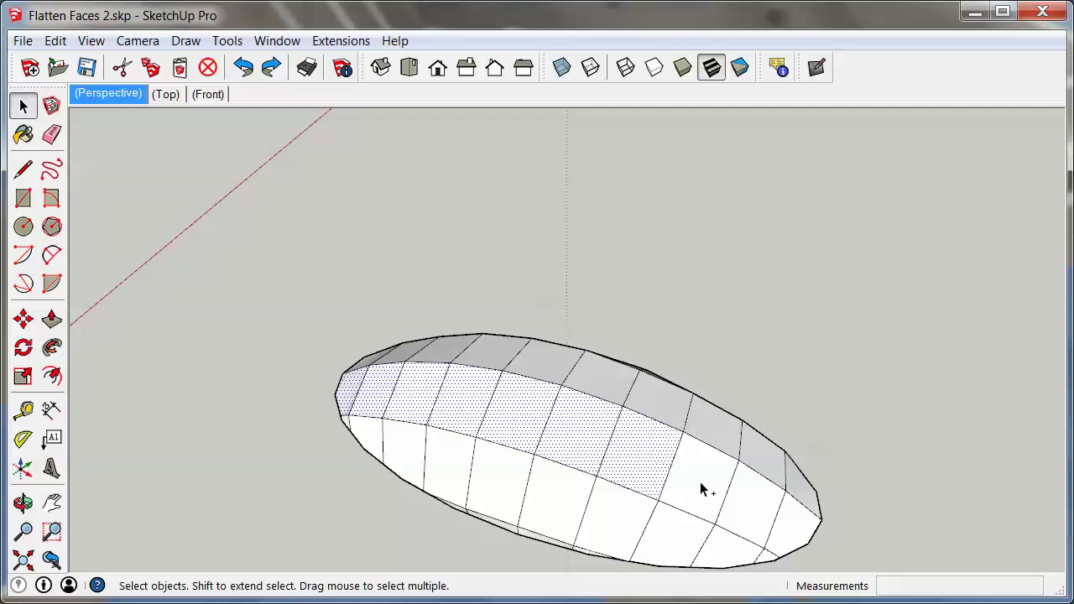
ctrl+click(753, 511)
ctrl+click(792, 532)
middle_drag(353, 247, 592, 204)
middle_drag(585, 309, 637, 443)
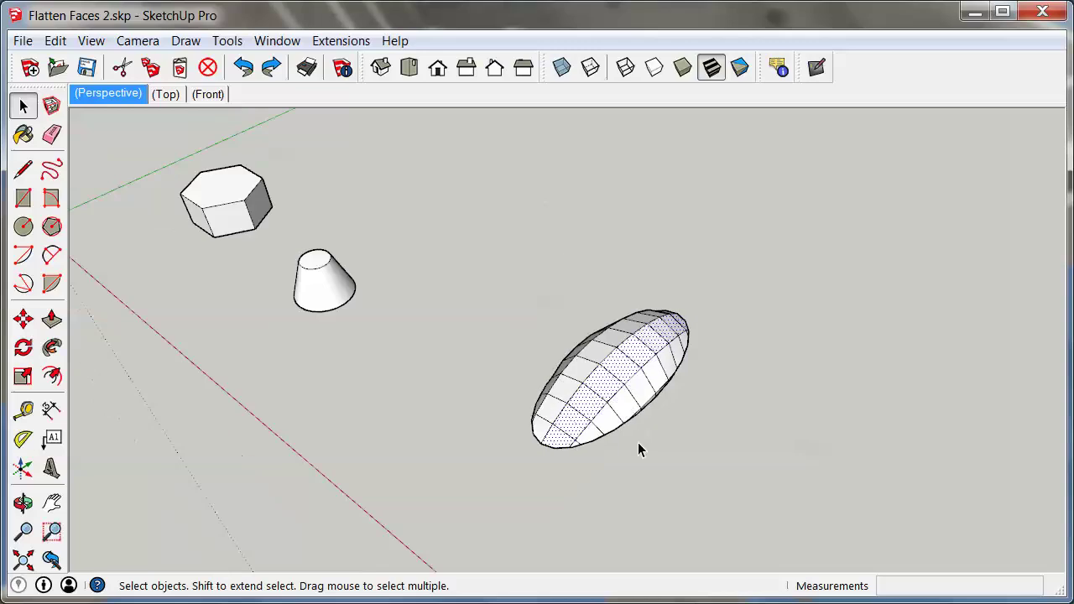
Copy the selected strip about 10' 2 1/2" away from the ellipsoid with the Move tool.
scroll(613, 436, up, 2)
key(b)
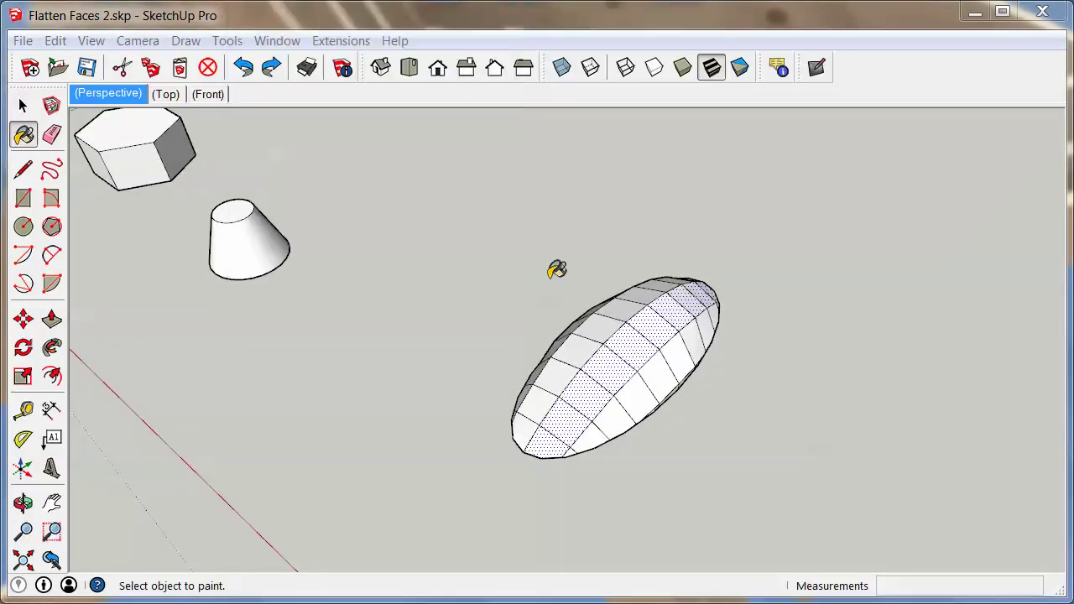
key(m)
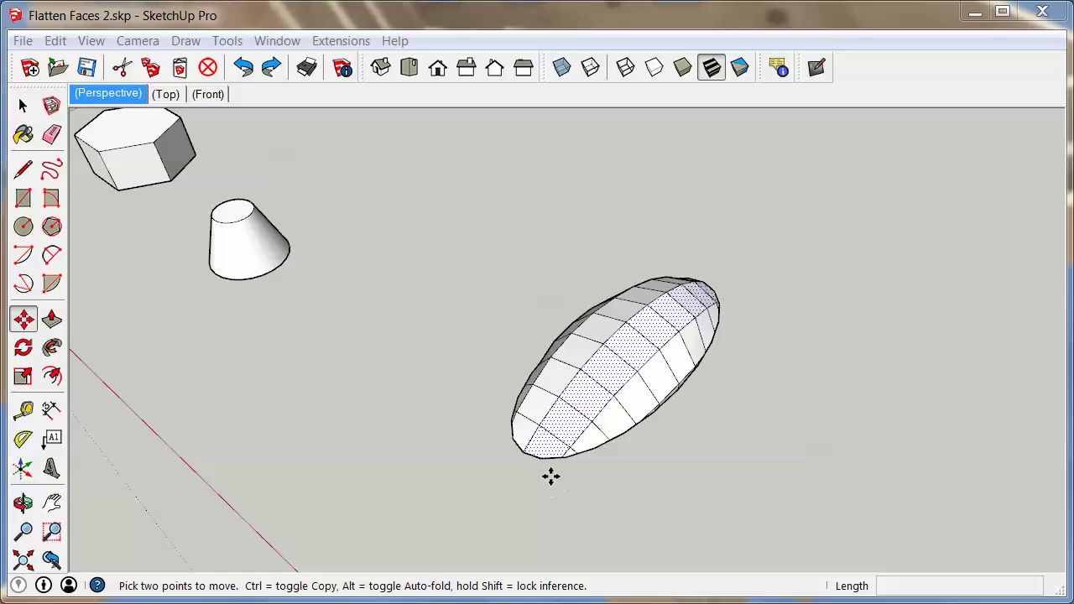
click(551, 475)
key(ctrl)
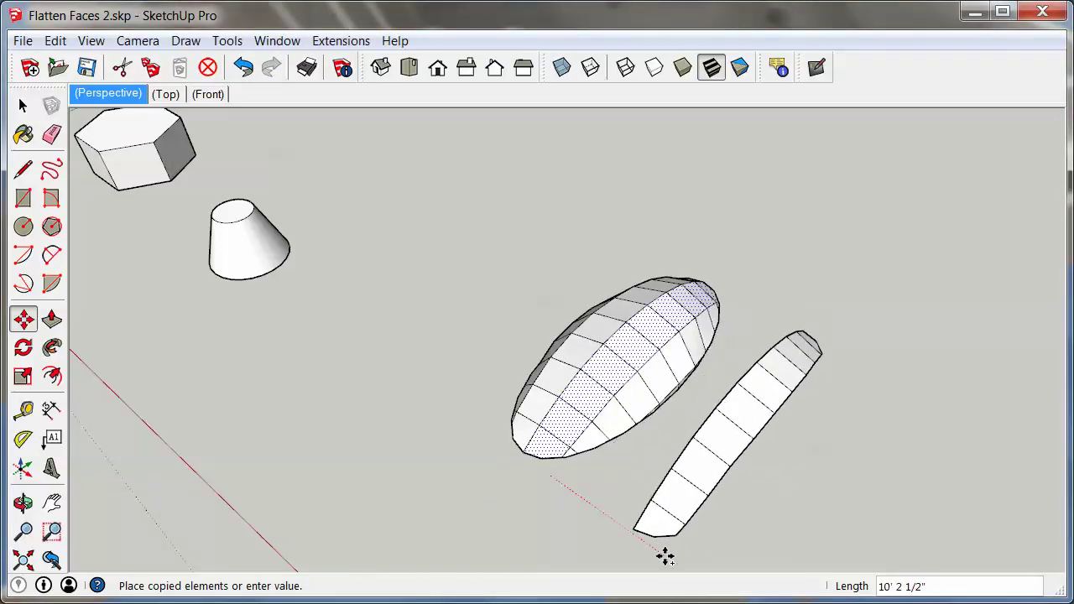
click(663, 556)
Unwrap the copied strip with Flatten Faces, accepting the non-coplanar notice, and select the resulting flat strip.
middle_drag(542, 484, 657, 400)
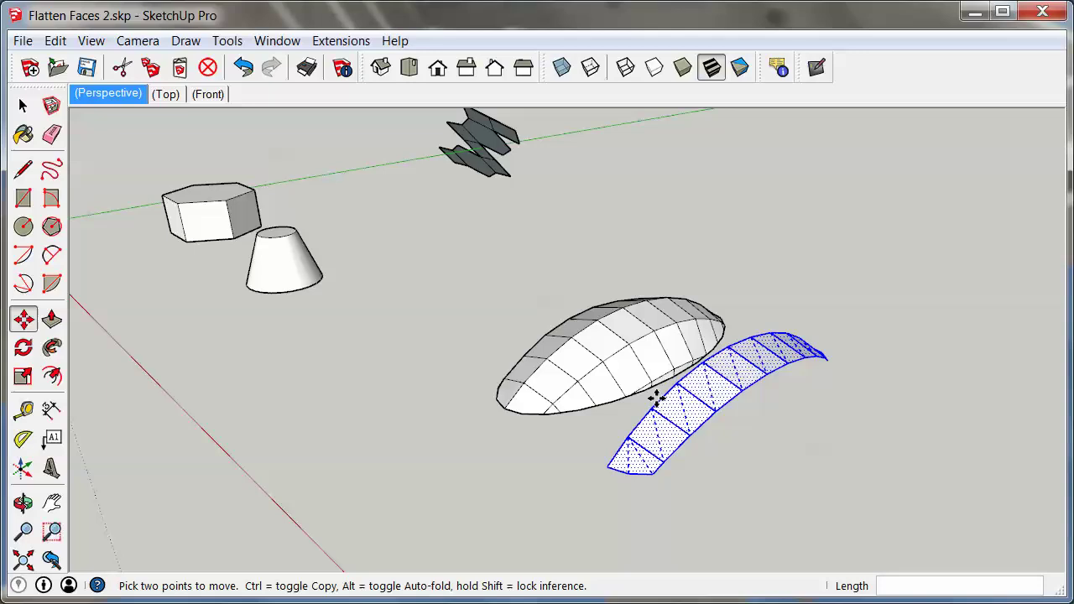
right_click(703, 388)
click(777, 265)
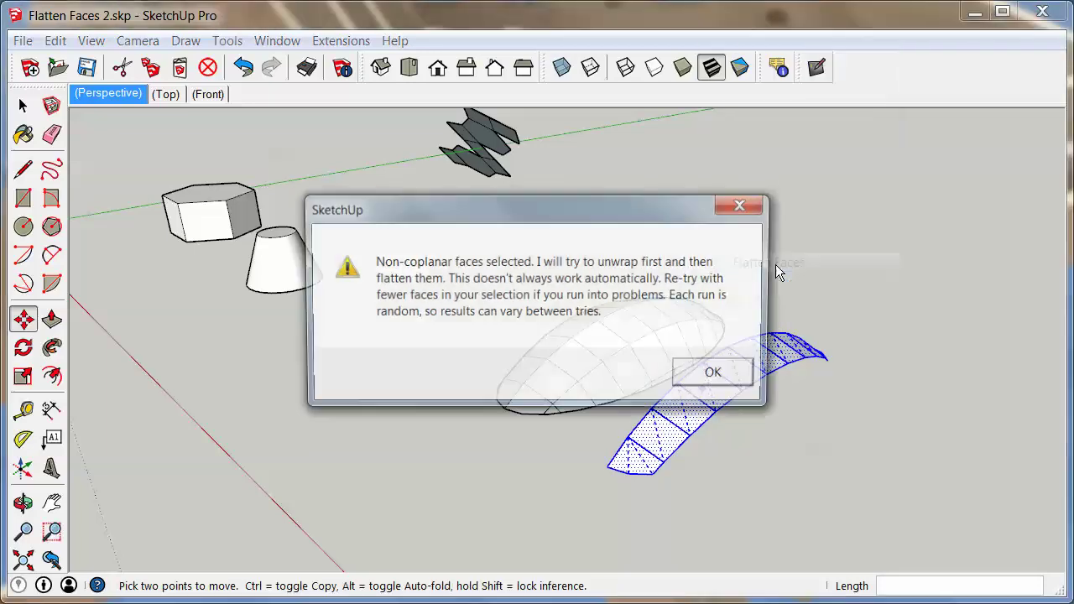
click(722, 373)
middle_drag(722, 373, 621, 453)
key(m)
middle_drag(691, 400, 600, 431)
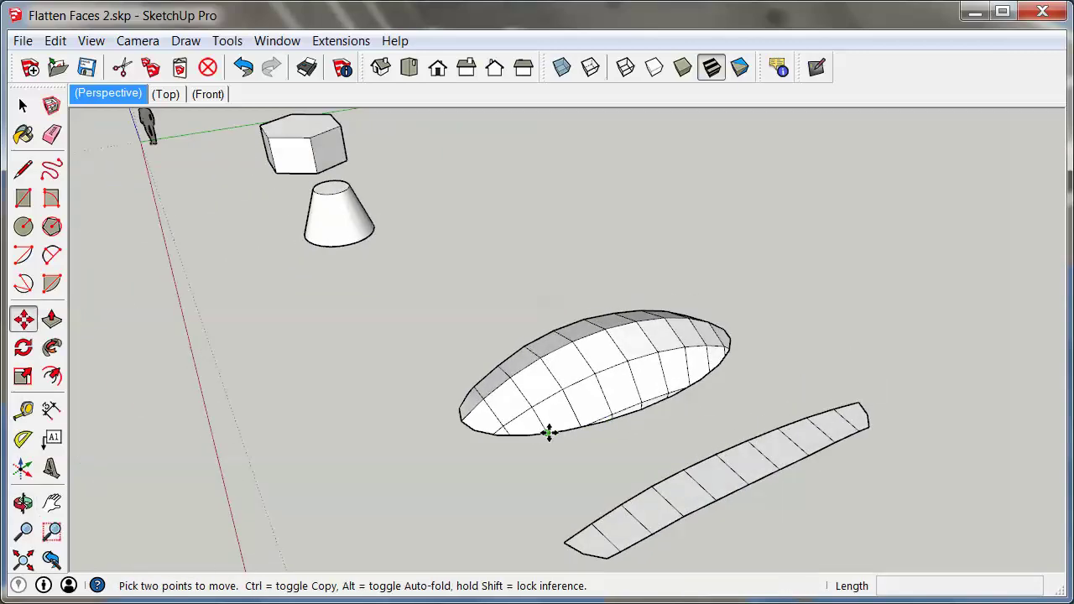
key(space)
click(639, 515)
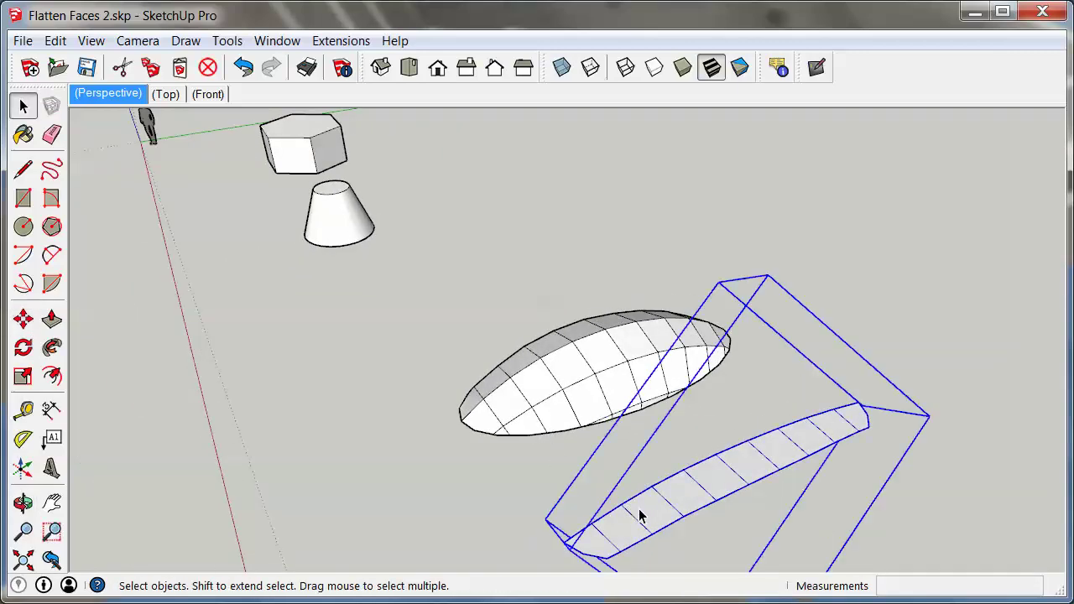
Select the adjacent lower strip of ellipsoid faces and copy it about 20' 6 3/4" away, between the cone and the ellipsoid.
click(533, 426)
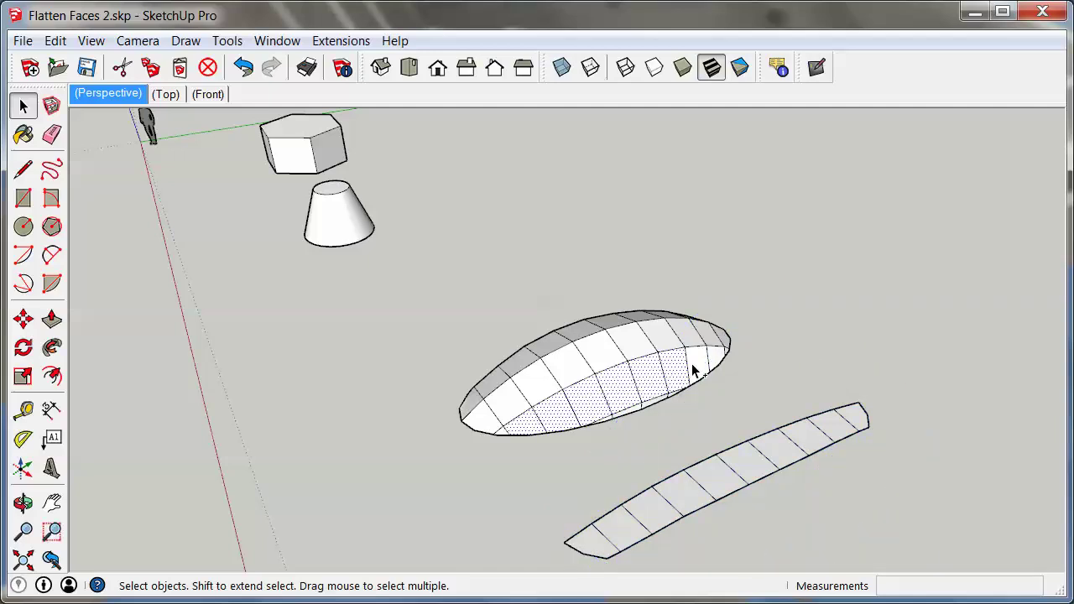
right_click(644, 383)
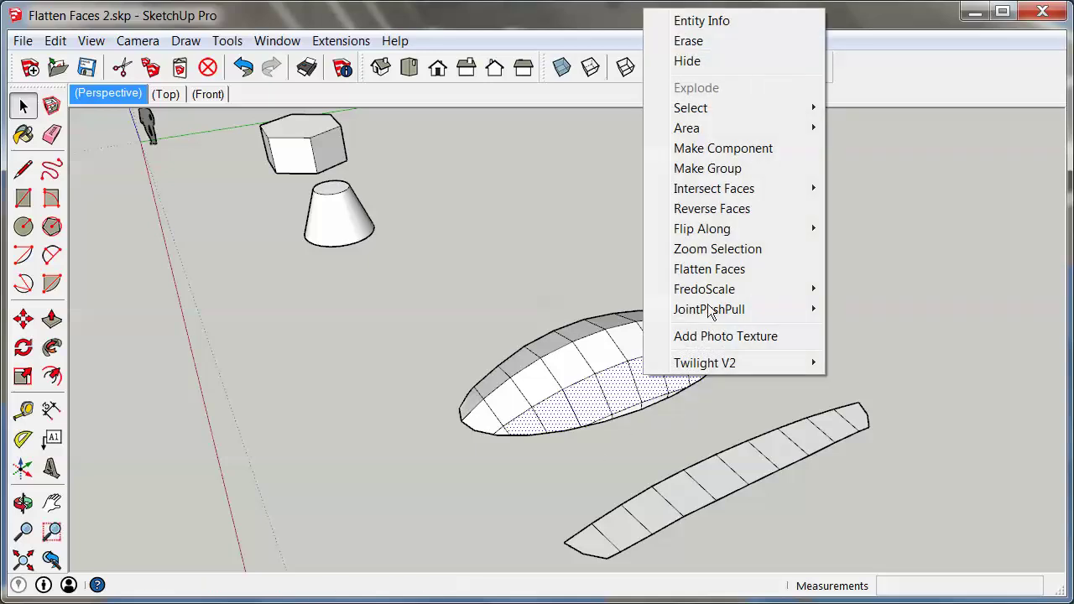
click(532, 430)
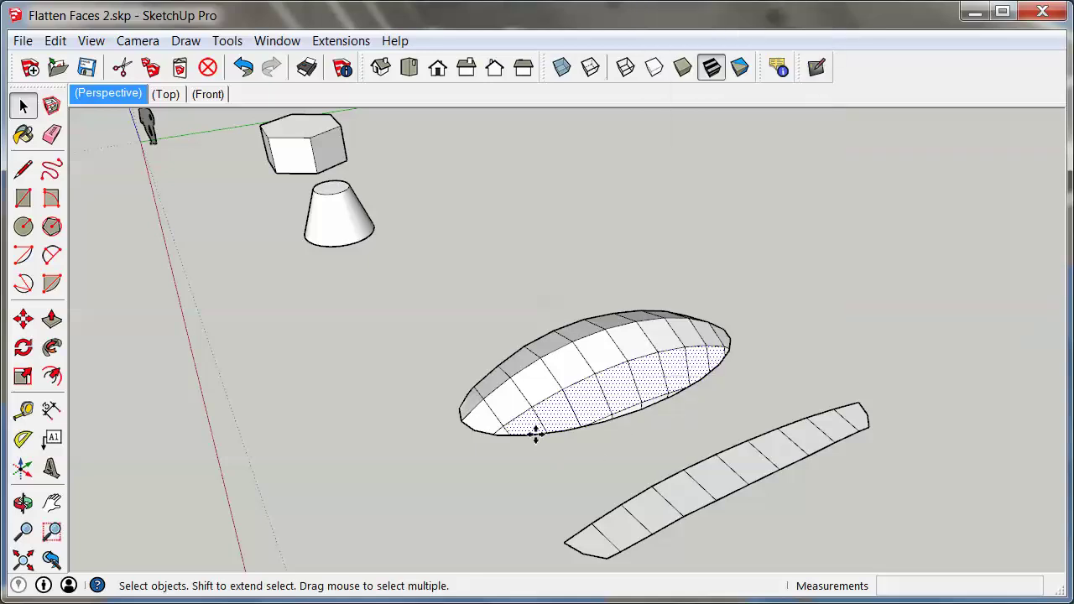
key(m)
key(ctrl)
click(520, 448)
click(412, 319)
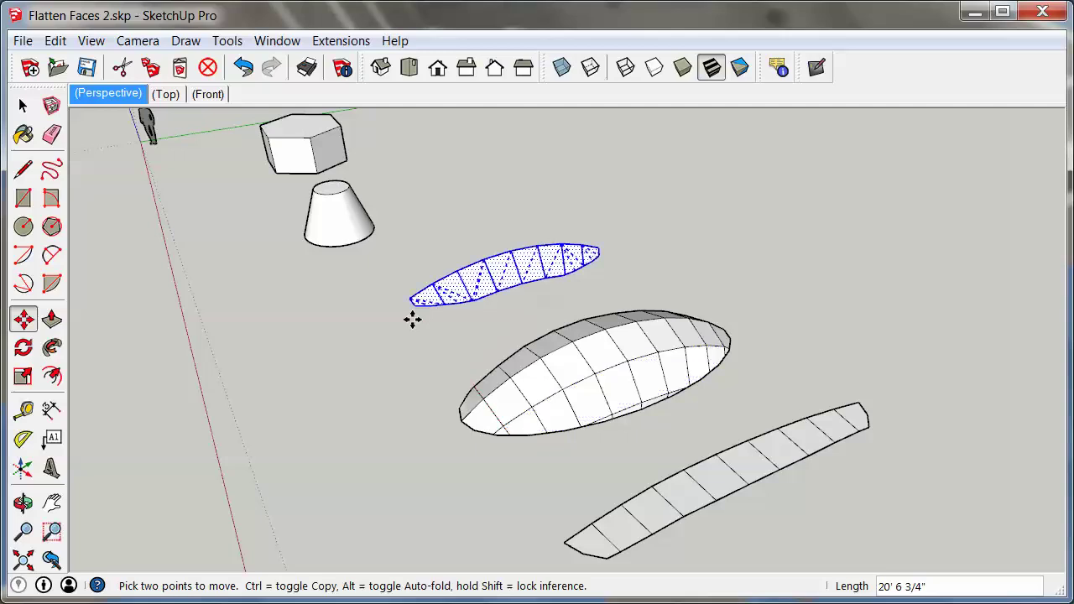
Run Flatten Faces on the second copied strip, accept the non-coplanar notice and inspect the separated pieces up close.
middle_drag(412, 319, 408, 282)
right_click(470, 296)
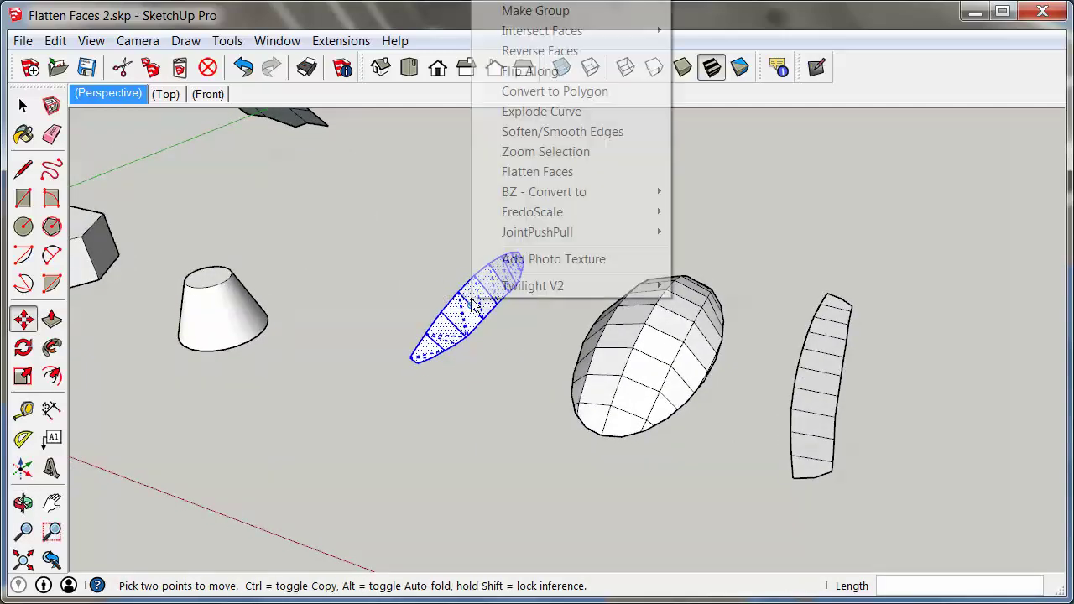
click(555, 173)
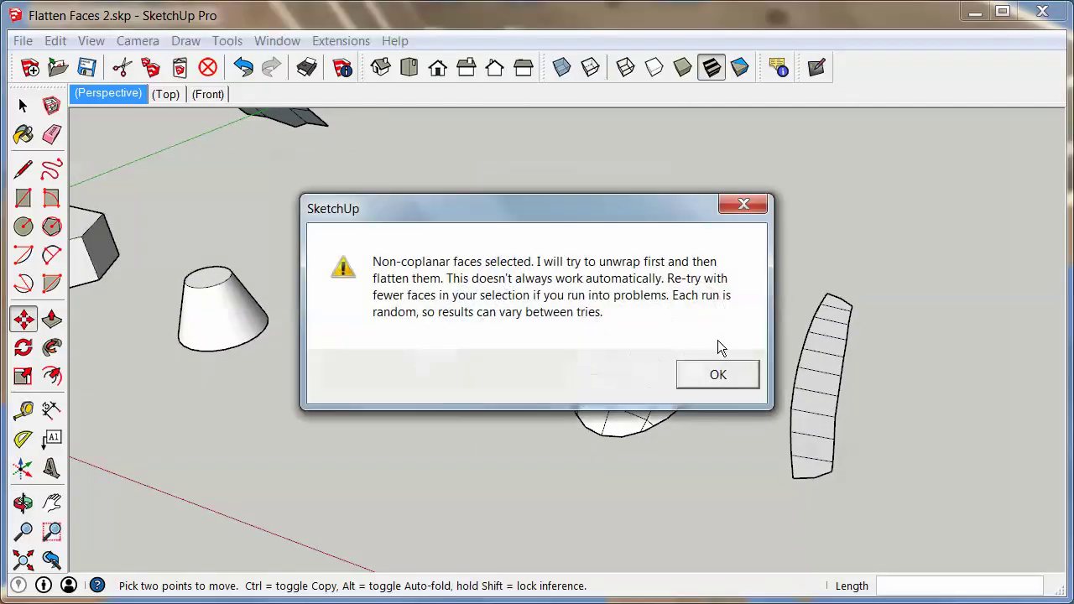
click(709, 371)
middle_drag(408, 398, 349, 365)
scroll(360, 369, up, 3)
scroll(470, 314, up, 3)
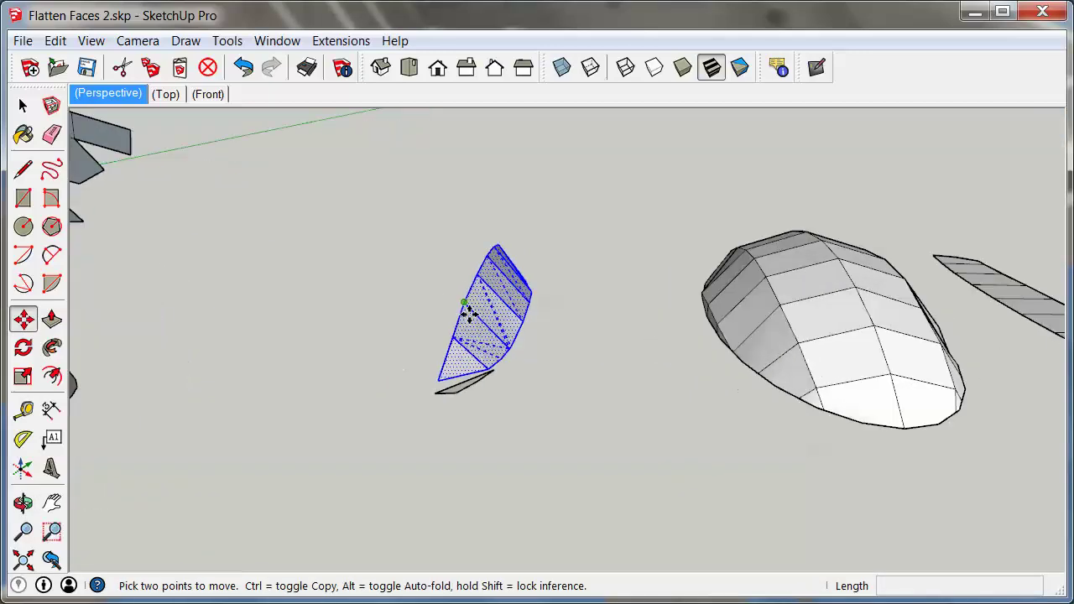
scroll(449, 352, up, 2)
scroll(449, 353, up, 1)
Select all connected faces of the strip that are still curved and run Flatten Faces on them again.
key(space)
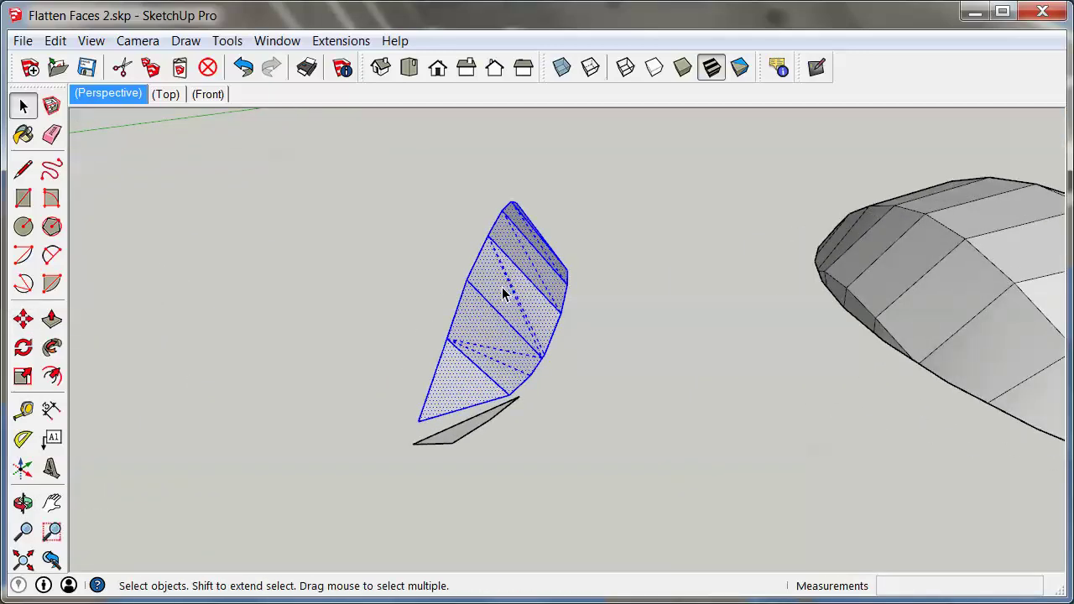
triple_click(504, 292)
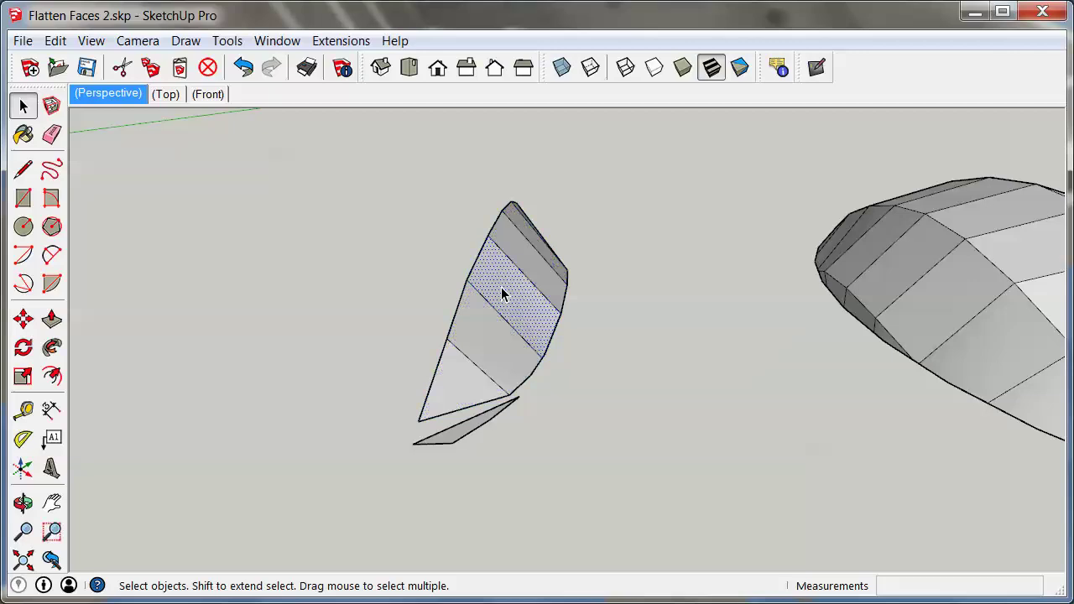
triple_click(504, 292)
right_click(503, 290)
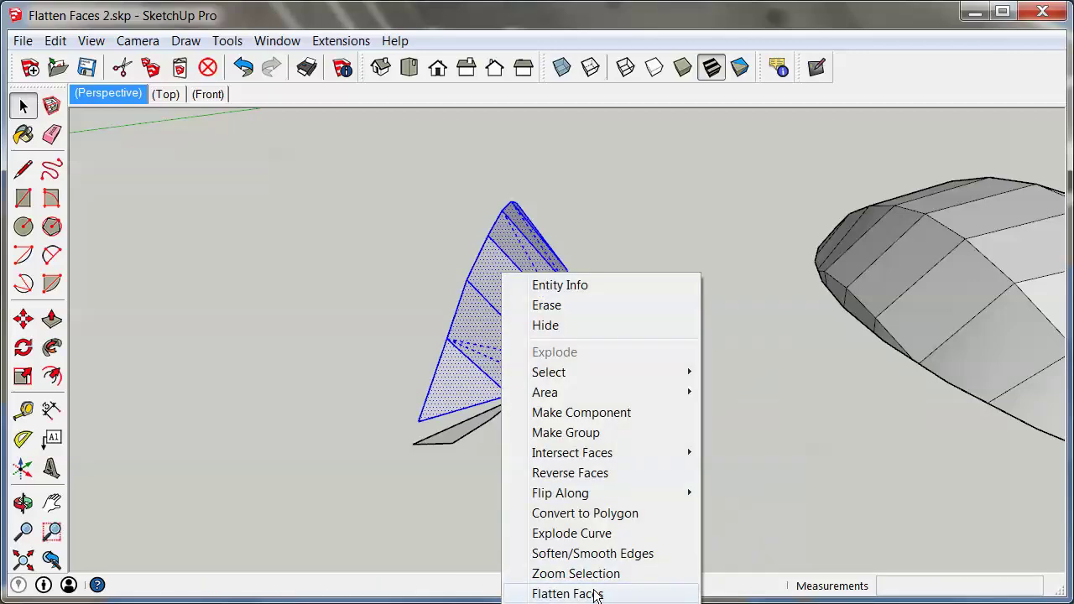
click(594, 594)
click(718, 376)
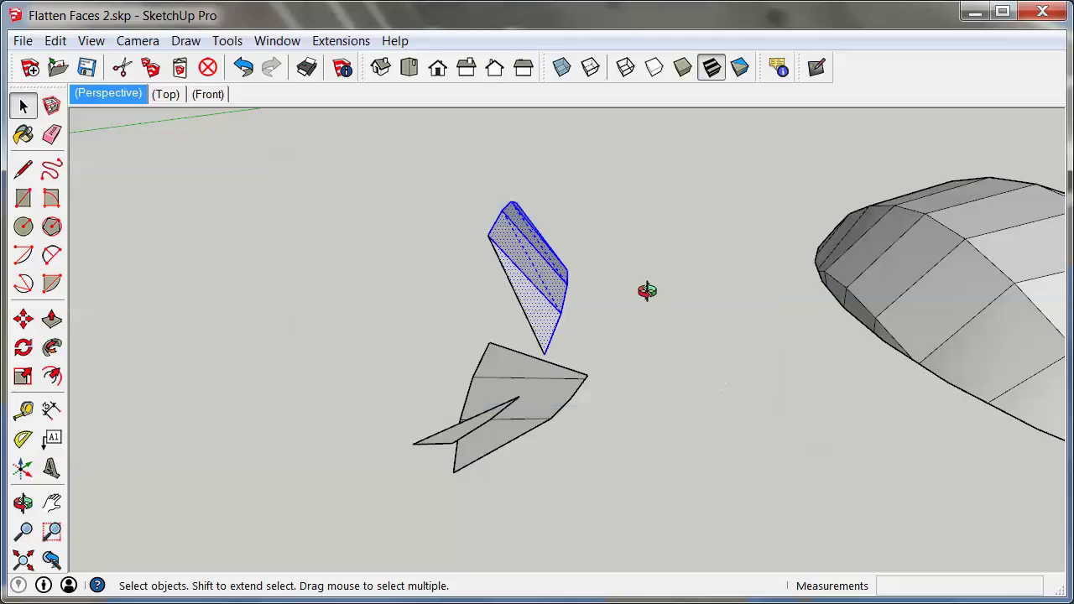
Reselect the connected curved faces left above the flattened pieces and flatten them in another Flatten Faces run.
middle_drag(647, 290, 491, 258)
click(474, 260)
double_click(474, 260)
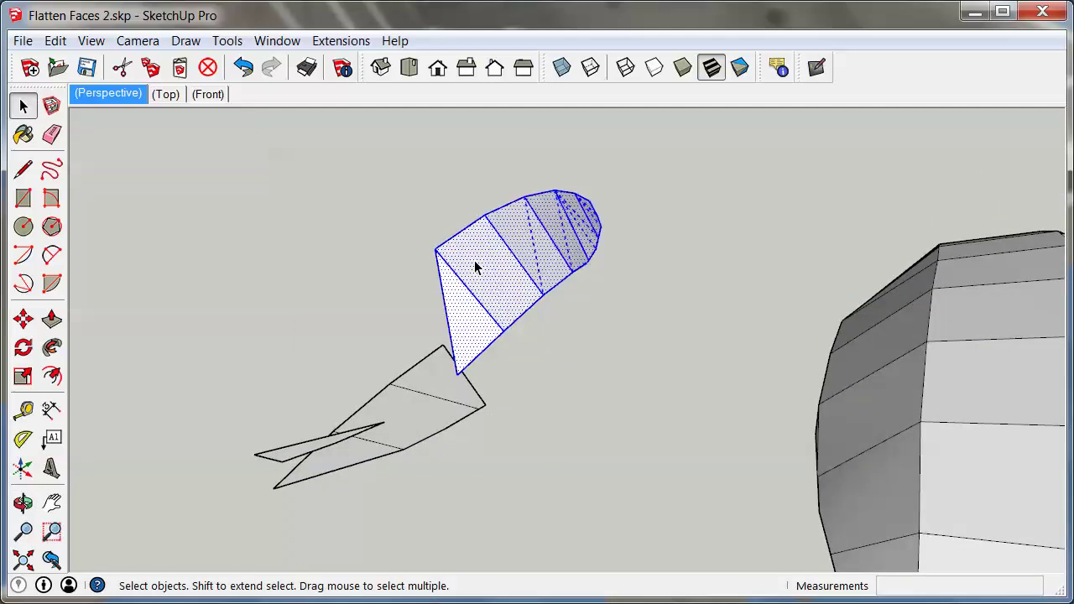
right_click(474, 267)
click(511, 579)
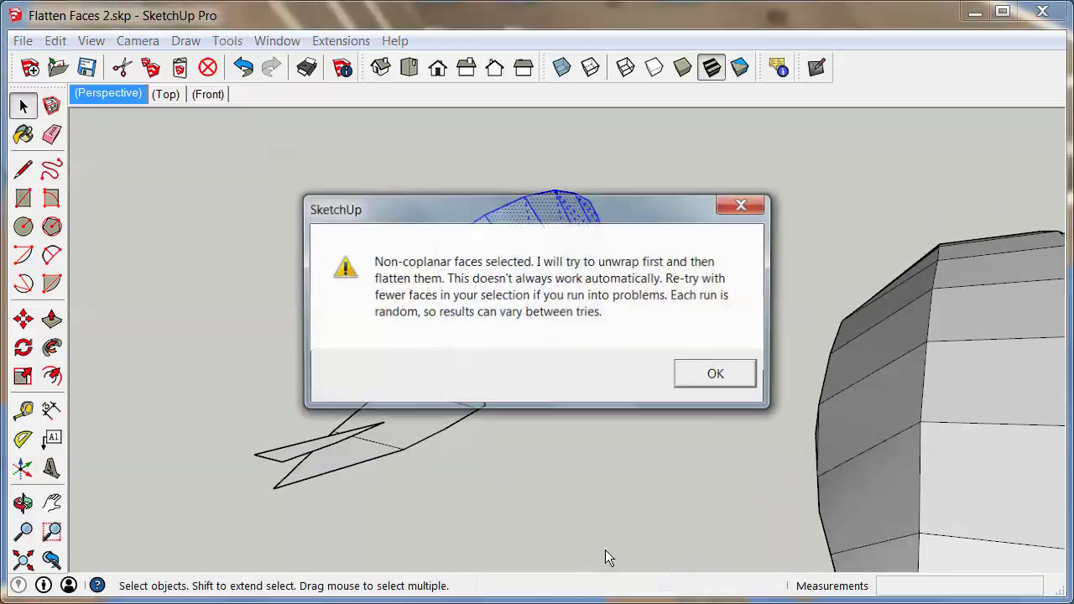
click(724, 380)
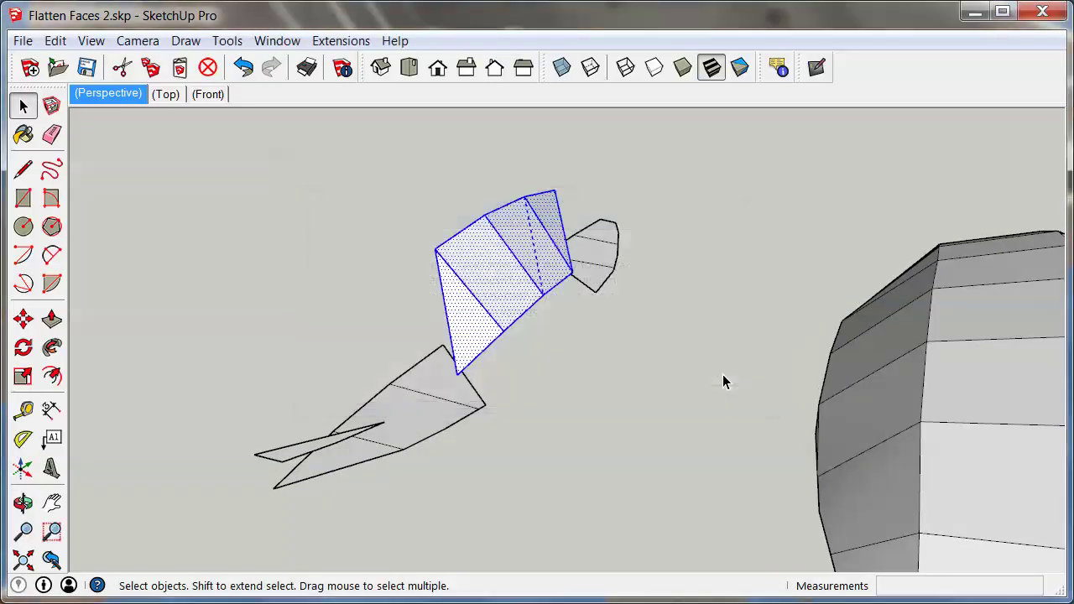
Flatten the last selected curved faces of the second strip, accepting the notice, and inspect the flat pieces.
right_click(507, 272)
click(554, 551)
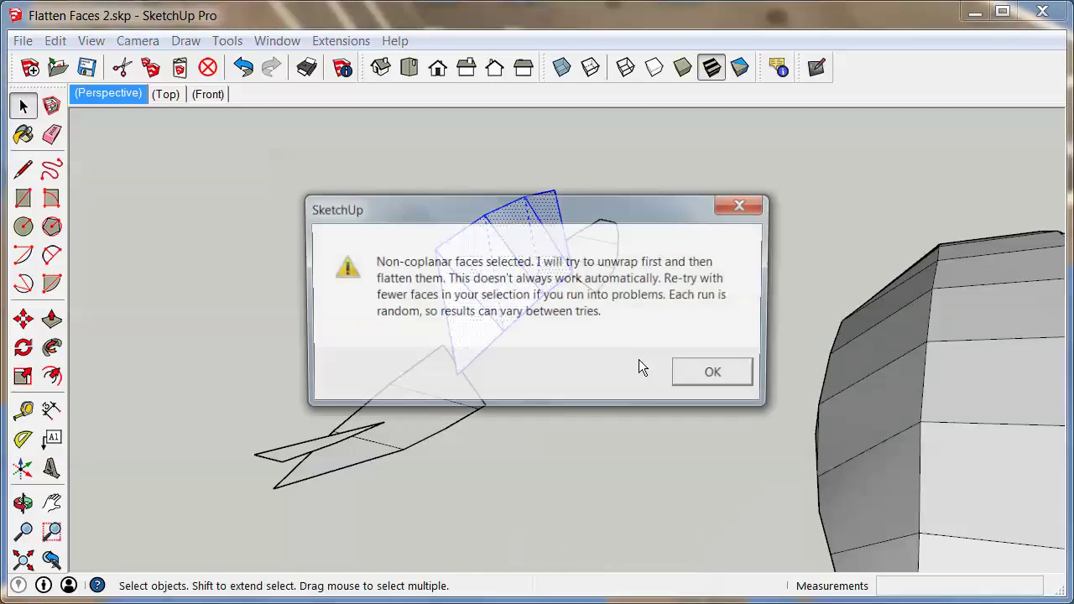
click(713, 372)
middle_drag(738, 312, 639, 367)
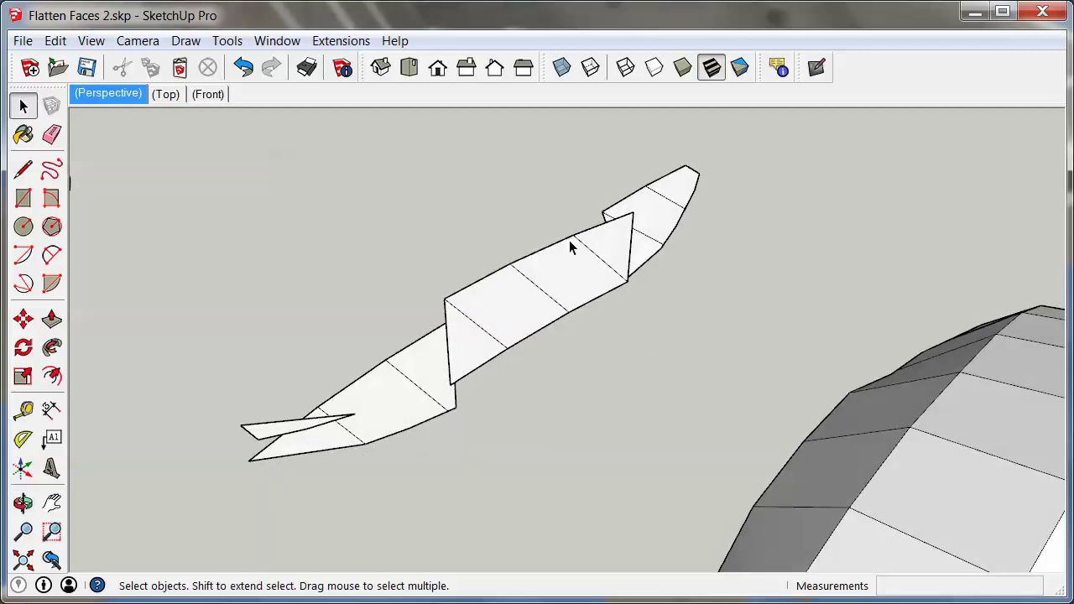
Examine the finished fan-shaped ellipsoid net farther along the red axis and select one half of its strips.
scroll(547, 270, down, 6)
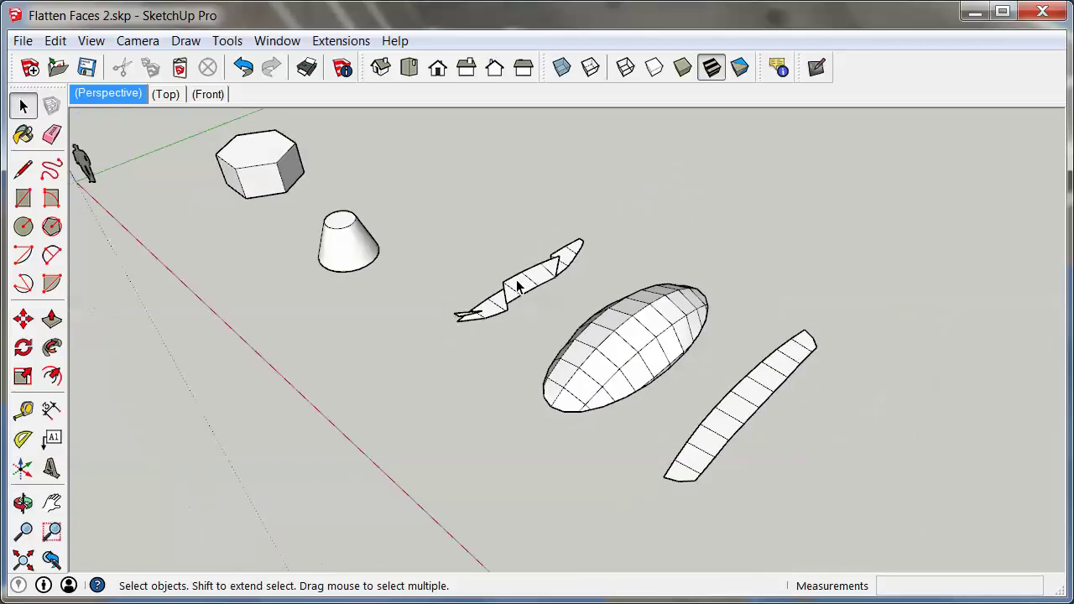
scroll(518, 287, down, 8)
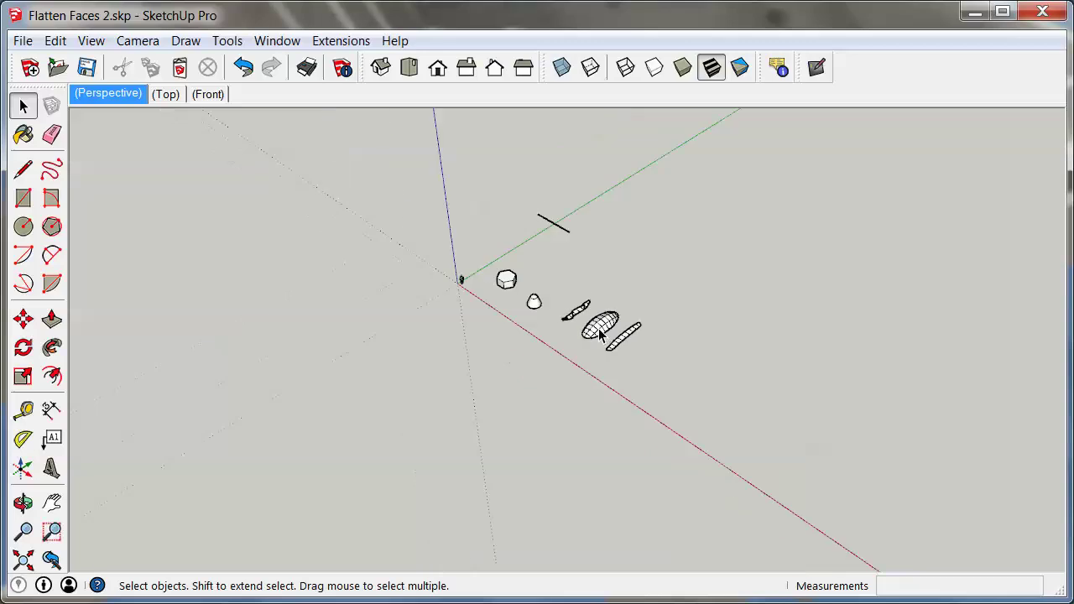
scroll(599, 331, down, 5)
scroll(881, 490, up, 3)
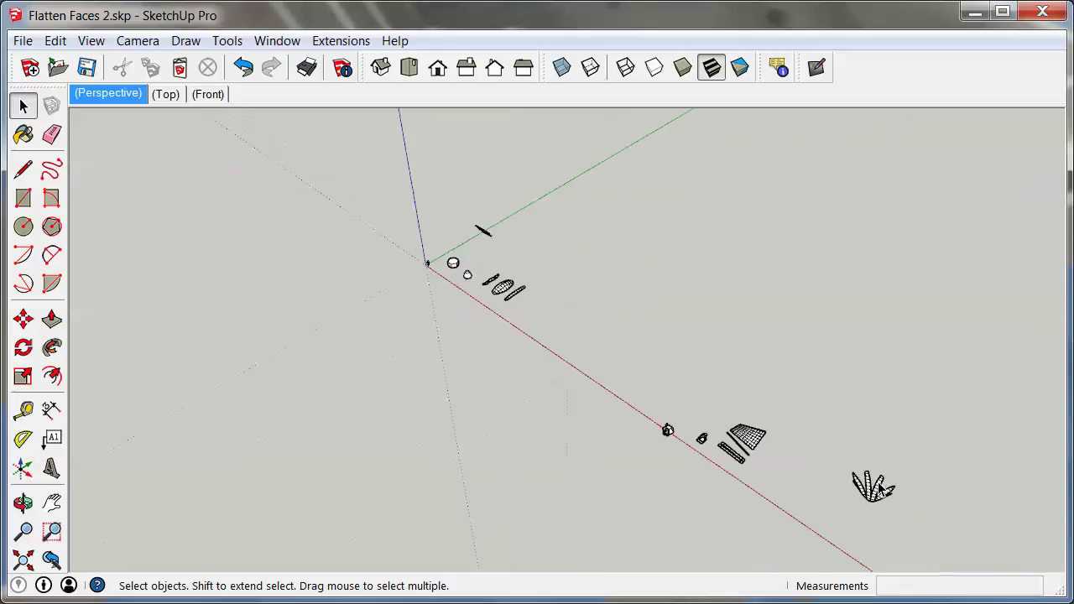
scroll(881, 491, up, 10)
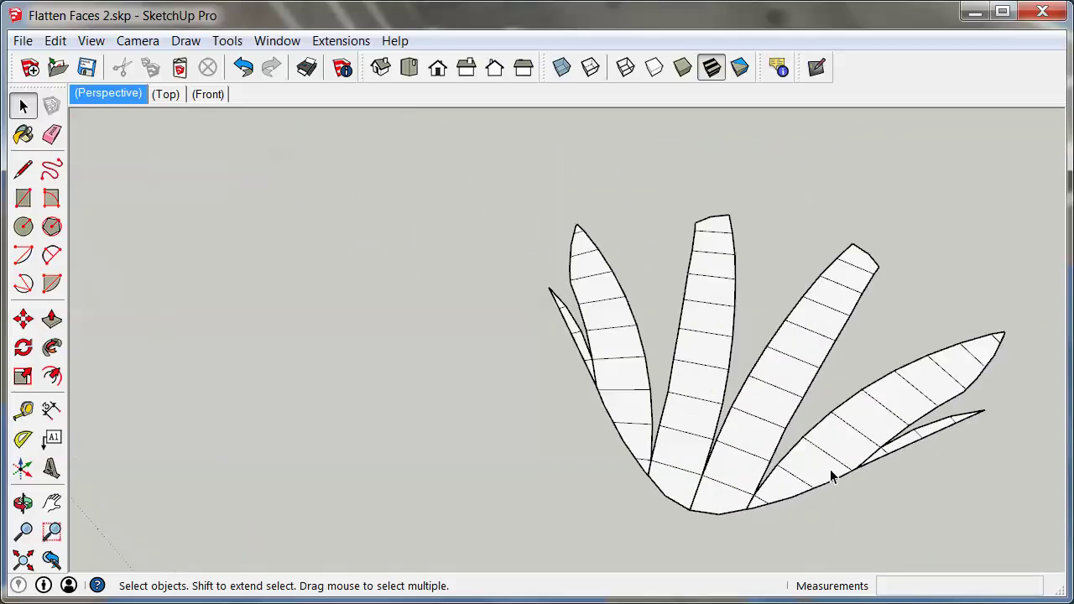
scroll(832, 476, up, 4)
middle_drag(727, 411, 643, 360)
click(645, 359)
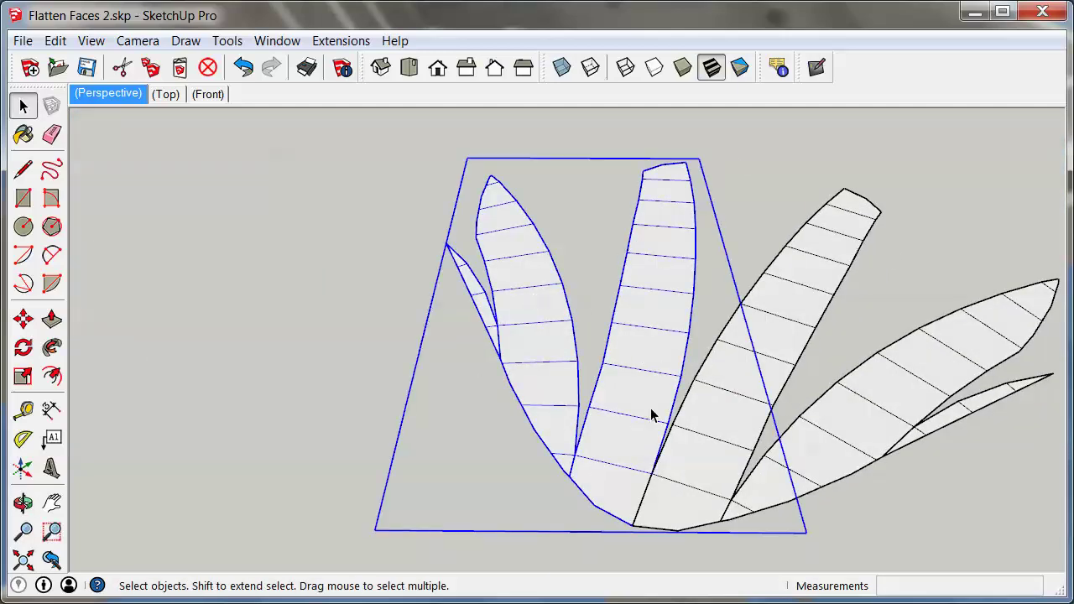
middle_drag(766, 285, 492, 428)
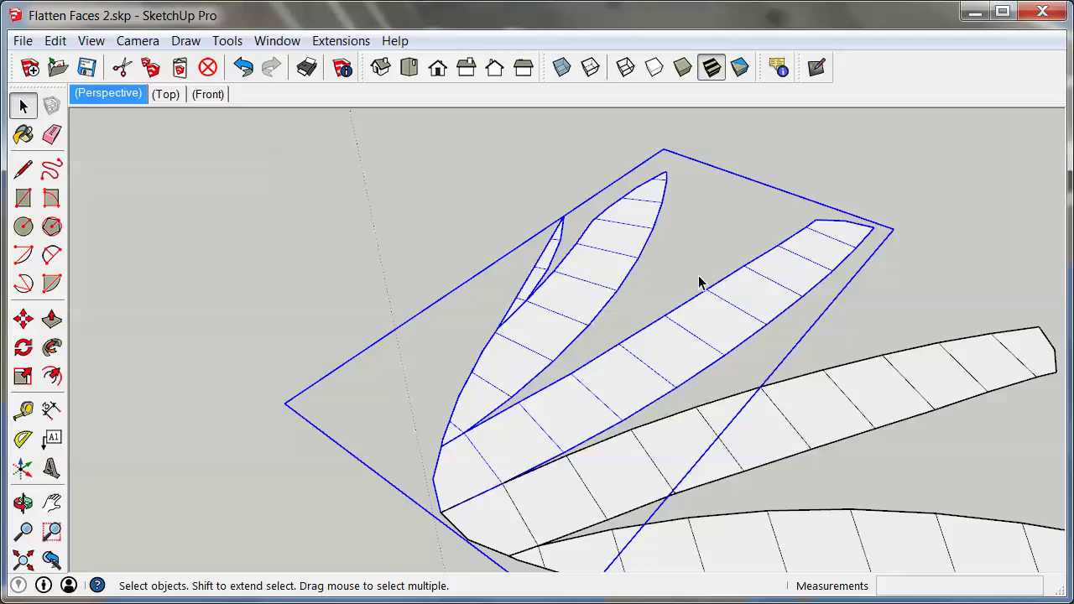
Examine the flattened ellipsoid net, the faceted ellipsoid with its flat strips, and the other sample shapes near the origin.
scroll(883, 403, down, 10)
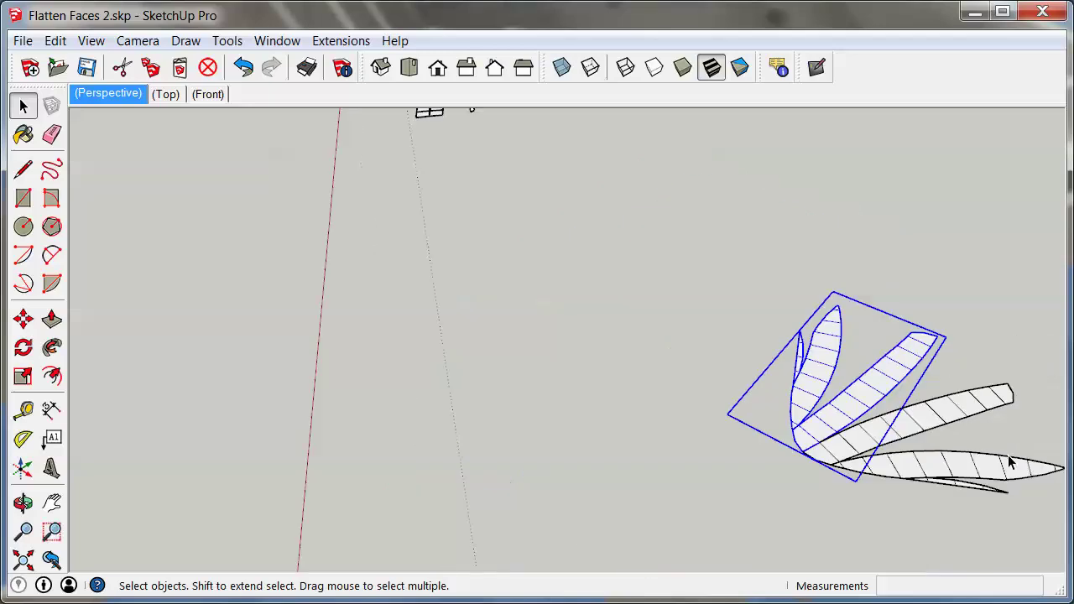
scroll(742, 150, up, 10)
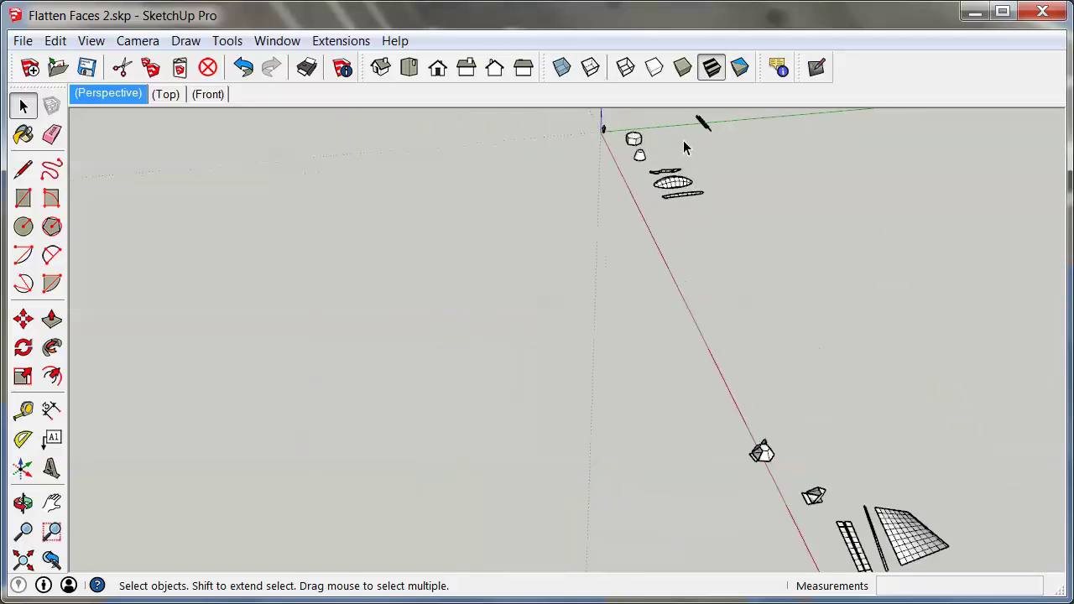
scroll(671, 242, up, 5)
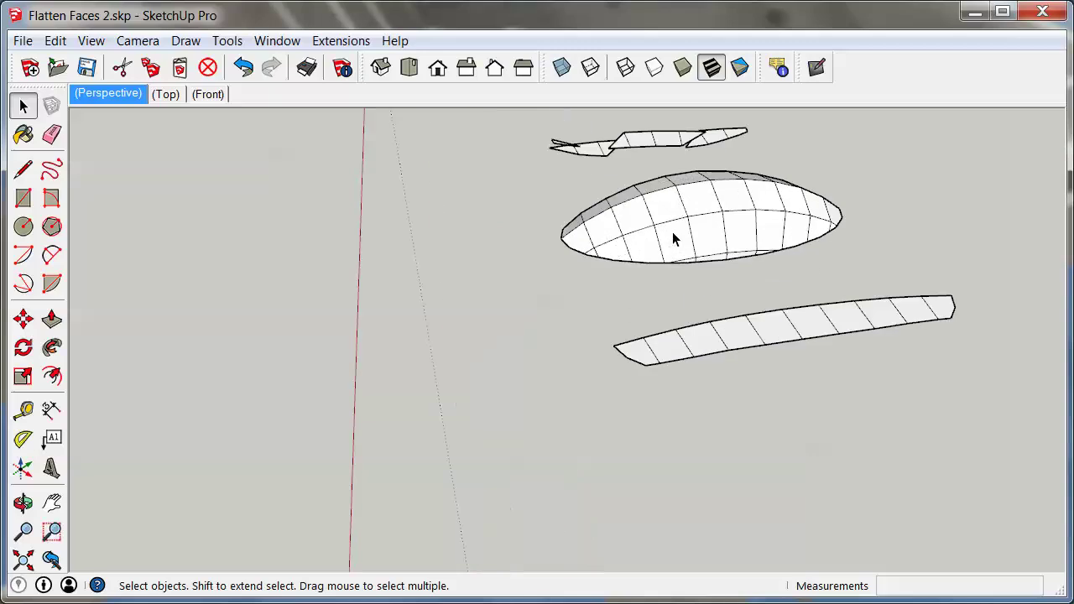
middle_drag(477, 302, 672, 221)
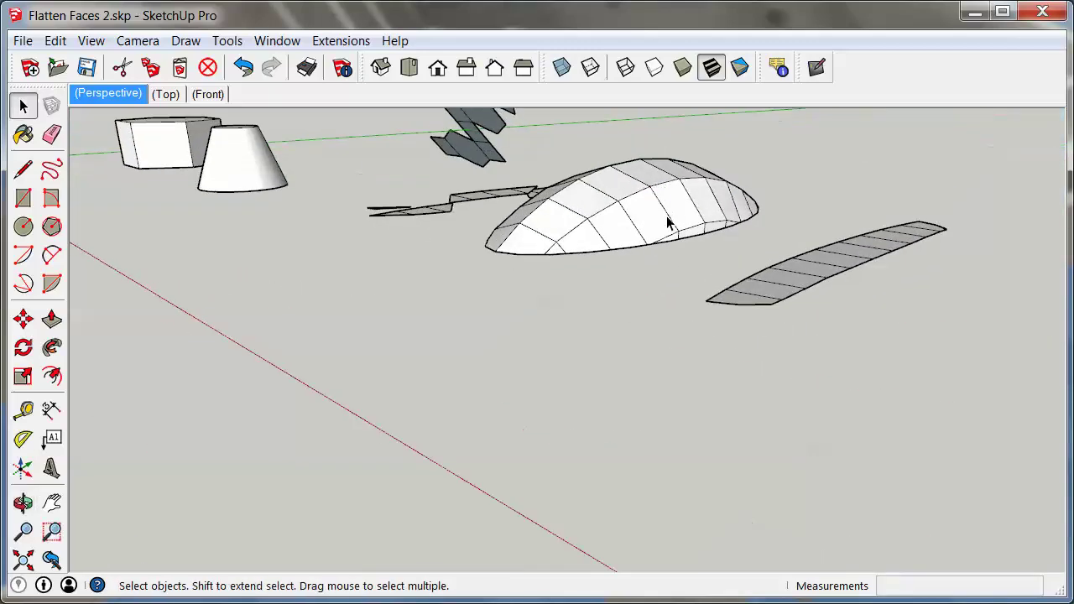
scroll(772, 291, down, 5)
scroll(766, 305, down, 2)
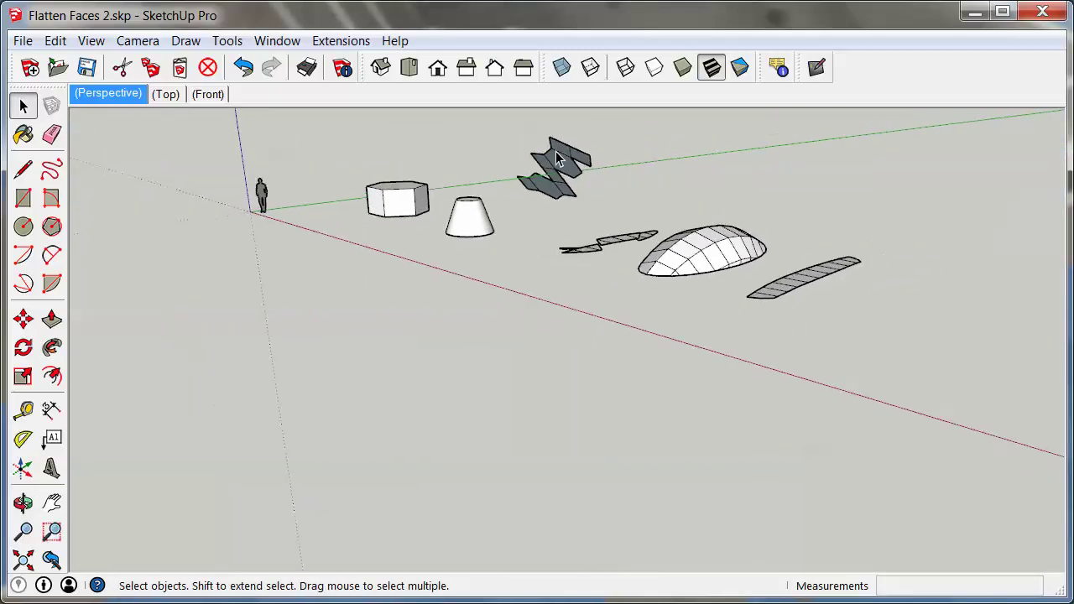
scroll(554, 172, up, 5)
scroll(560, 176, down, 3)
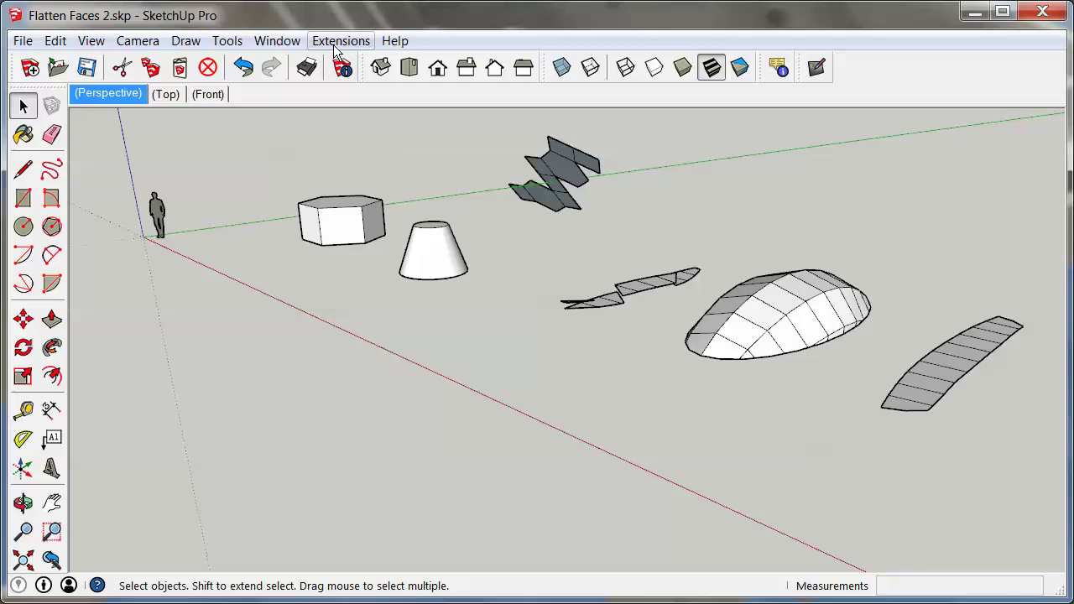
Show the Flatten Faces command available for the truncated cone's side surface without running it, and clear the selection.
click(442, 251)
right_click(434, 256)
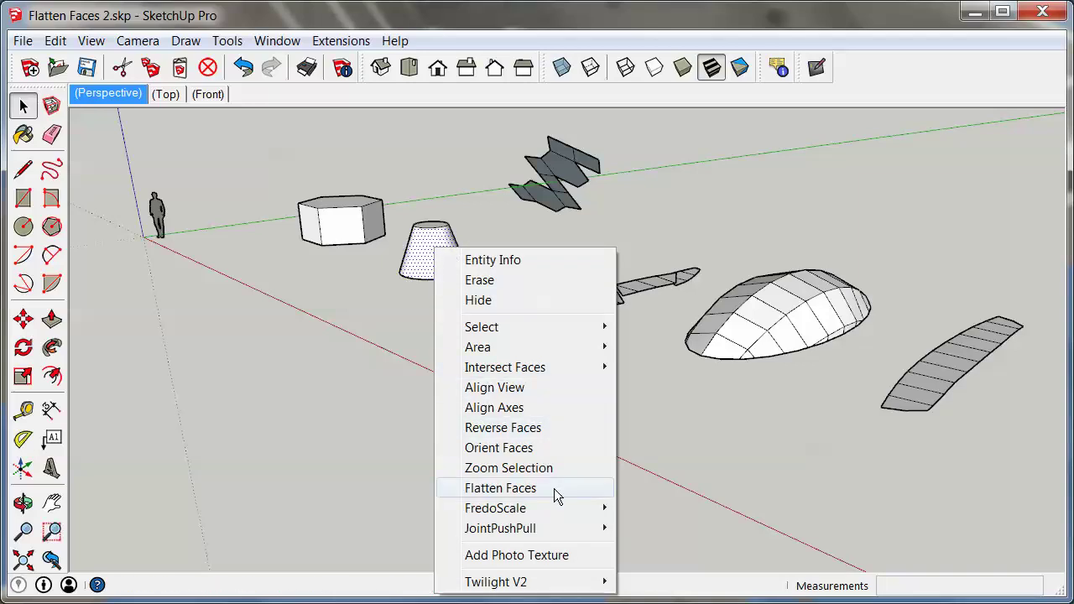
click(653, 192)
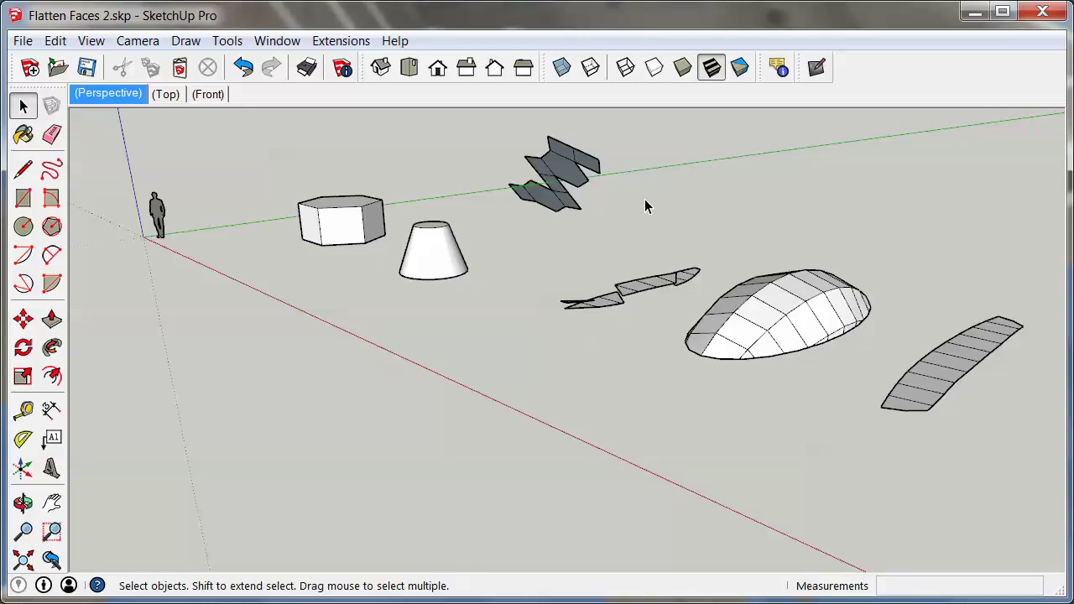